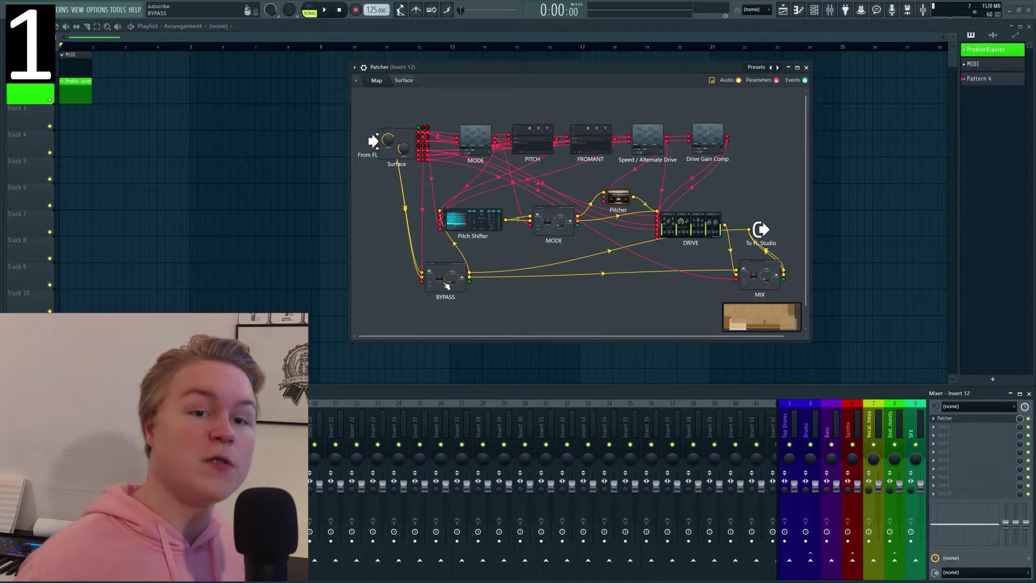
Insert a new Patcher node below the BYPASS node.
{"action": "right_click", "coordinate": [446, 286]}
{"action": "left_click", "coordinate": [464, 296]}
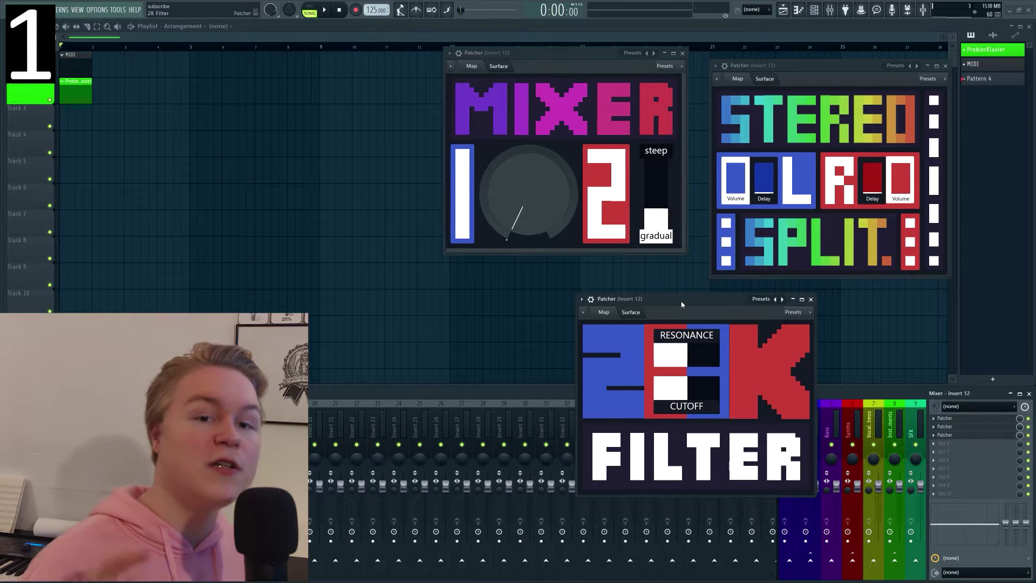
{"action": "mouse_move", "coordinate": [529, 200]}
{"action": "left_mouse_down"}
{"action": "mouse_move", "coordinate": [529, 162]}
{"action": "mouse_move", "coordinate": [529, 181]}
{"action": "left_mouse_up"}
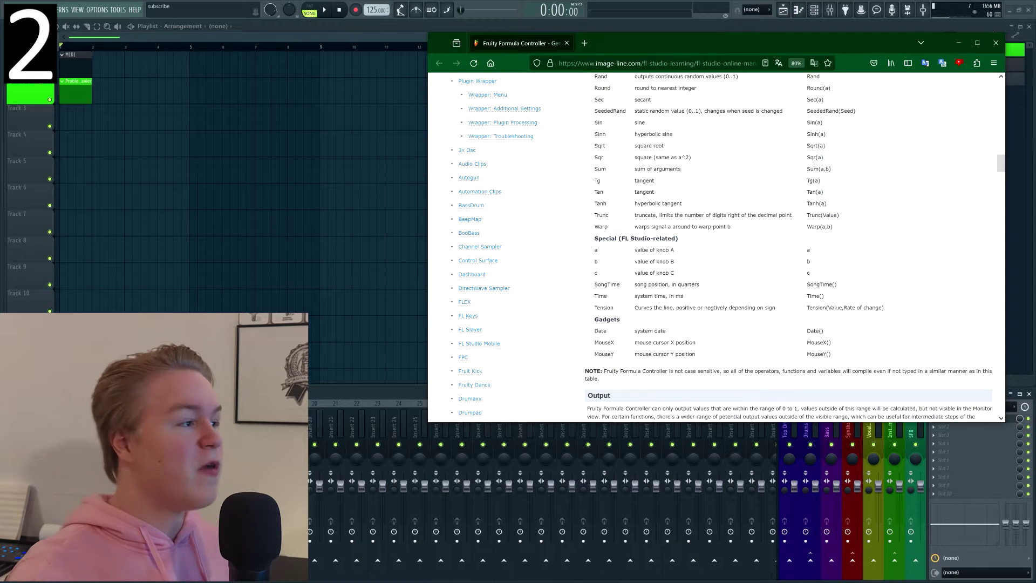
Scroll the Fruity Formula Controller manual page to bring the functions table into view.
{"action": "scroll", "coordinate": [709, 321], "scroll_direction": "up", "scroll_amount": 5}
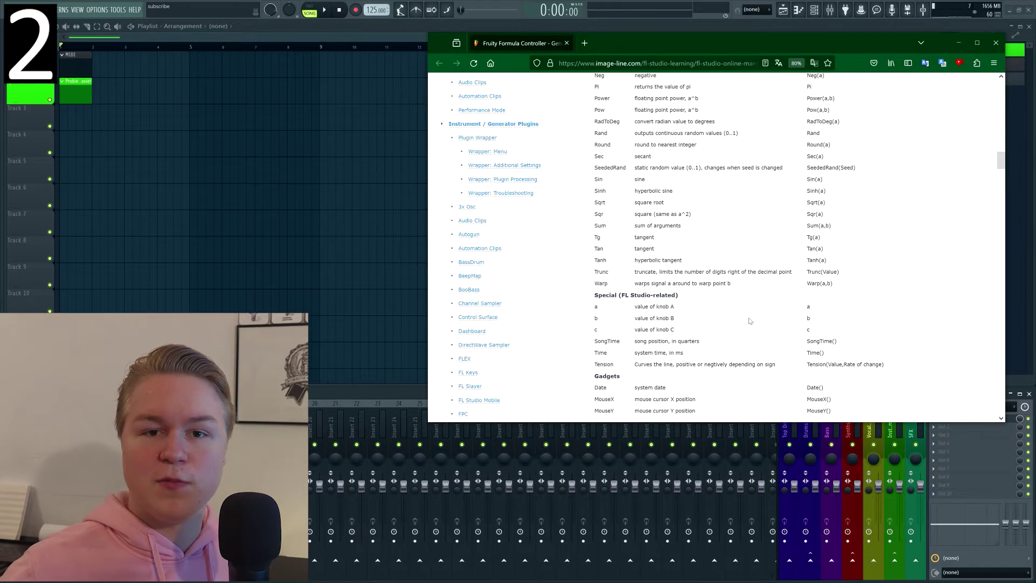
{"action": "key", "text": "alt+Tab"}
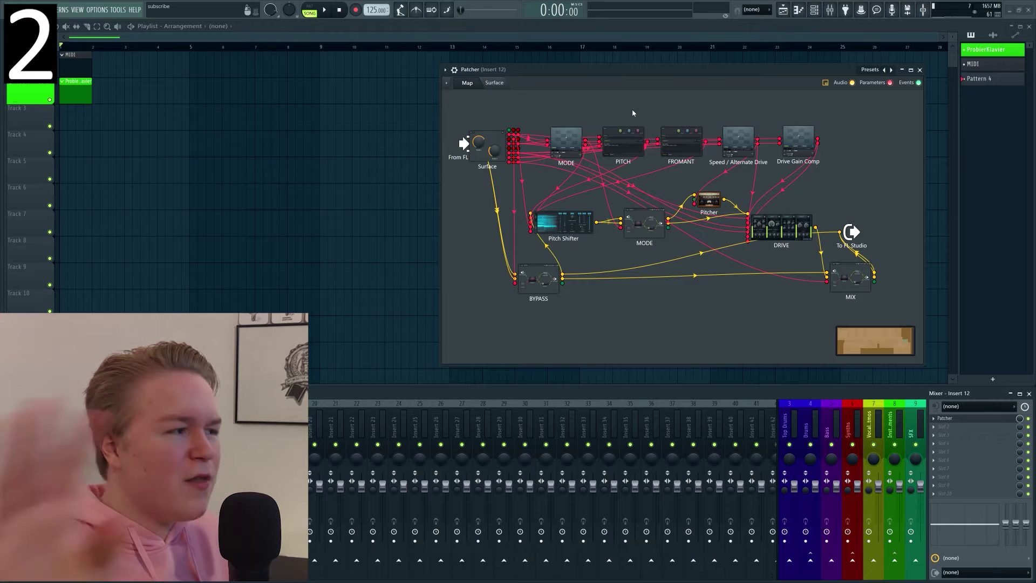
{"action": "left_click", "coordinate": [623, 141]}
{"action": "left_click_drag", "start_coordinate": [503, 211], "coordinate": [607, 167]}
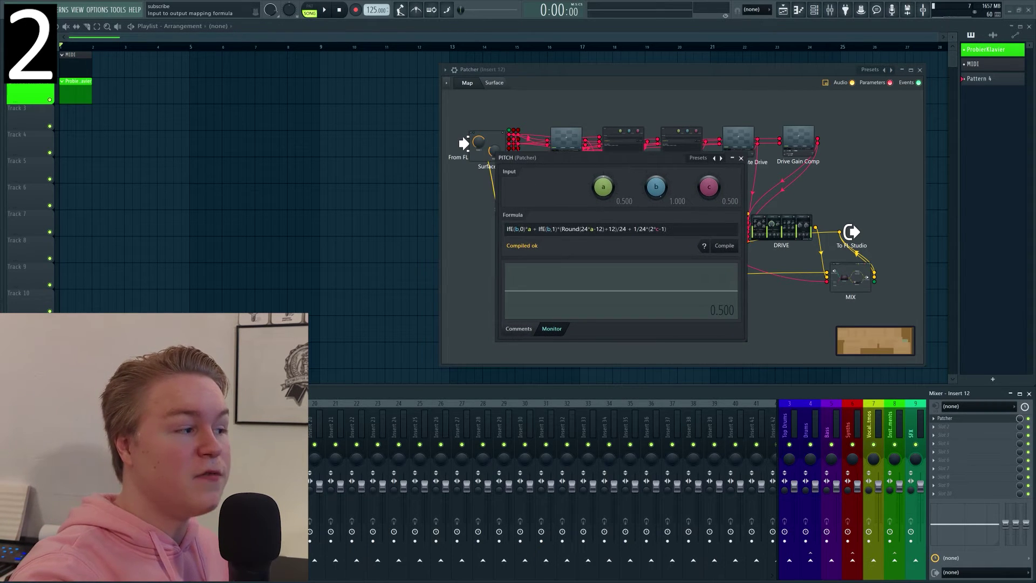
{"action": "left_click_drag", "start_coordinate": [591, 229], "coordinate": [668, 229]}
{"action": "left_click", "coordinate": [668, 229]}
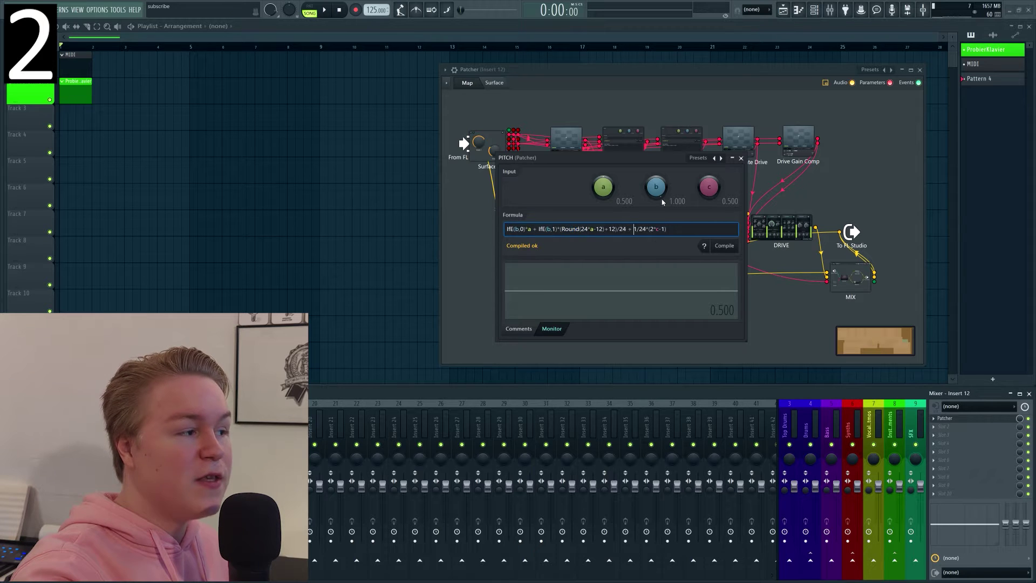
{"action": "left_click", "coordinate": [741, 158]}
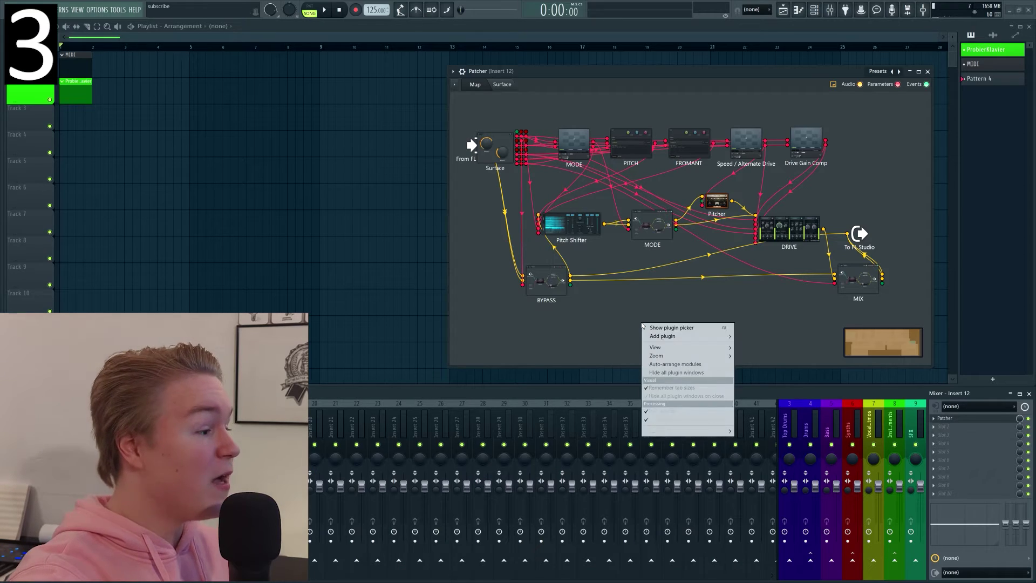
Show each module's latency and CPU usage on the Patcher map via View options.
{"action": "mouse_move", "coordinate": [682, 349]}
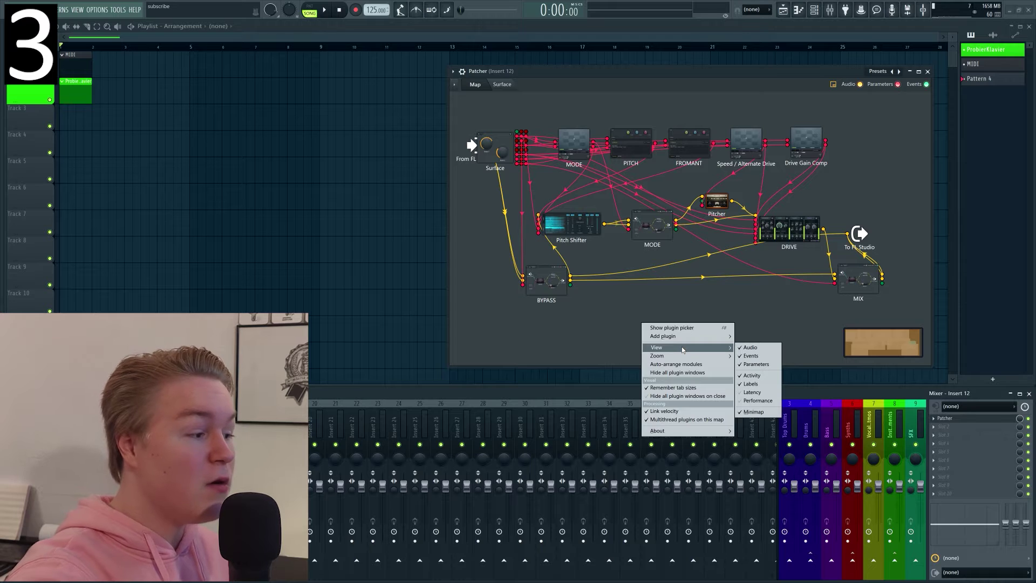
{"action": "left_click", "coordinate": [753, 392]}
{"action": "left_click", "coordinate": [757, 400]}
{"action": "left_click", "coordinate": [779, 257]}
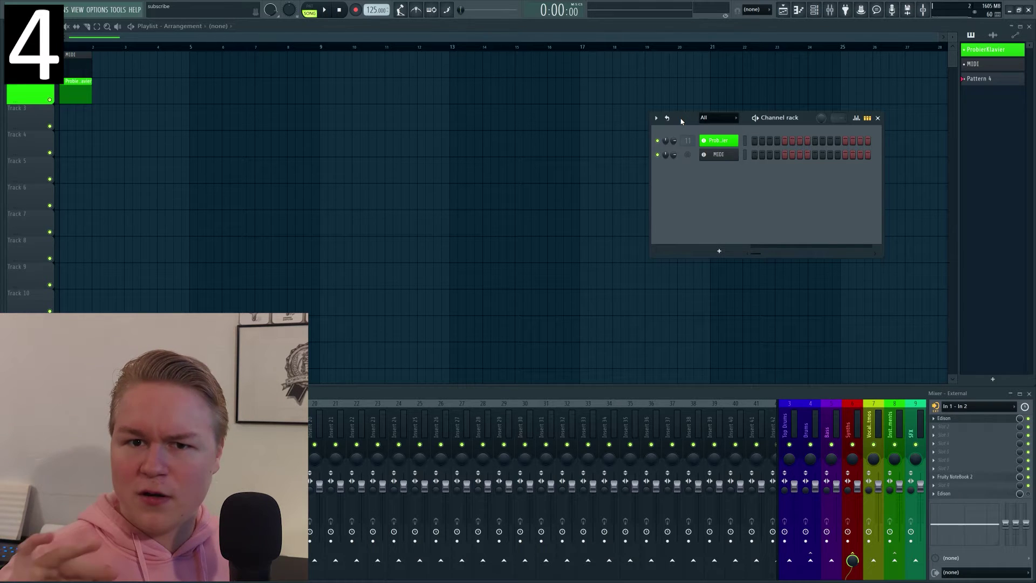
Patcherize the ProbierKlavier channel so its FL Keys instrument sits inside a Patcher.
{"action": "right_click", "coordinate": [722, 142]}
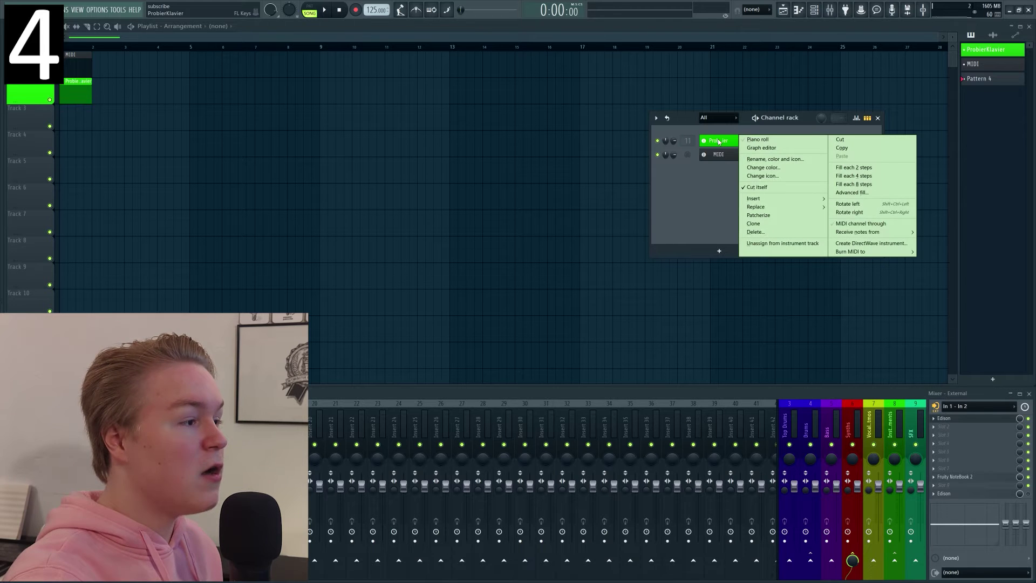
{"action": "key", "text": "Escape"}
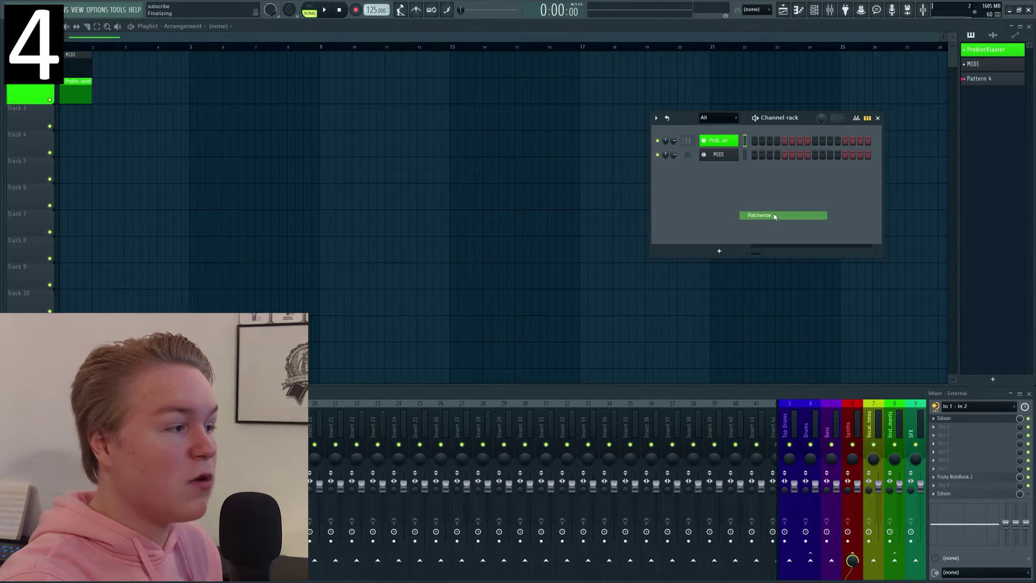
{"action": "left_click", "coordinate": [718, 140]}
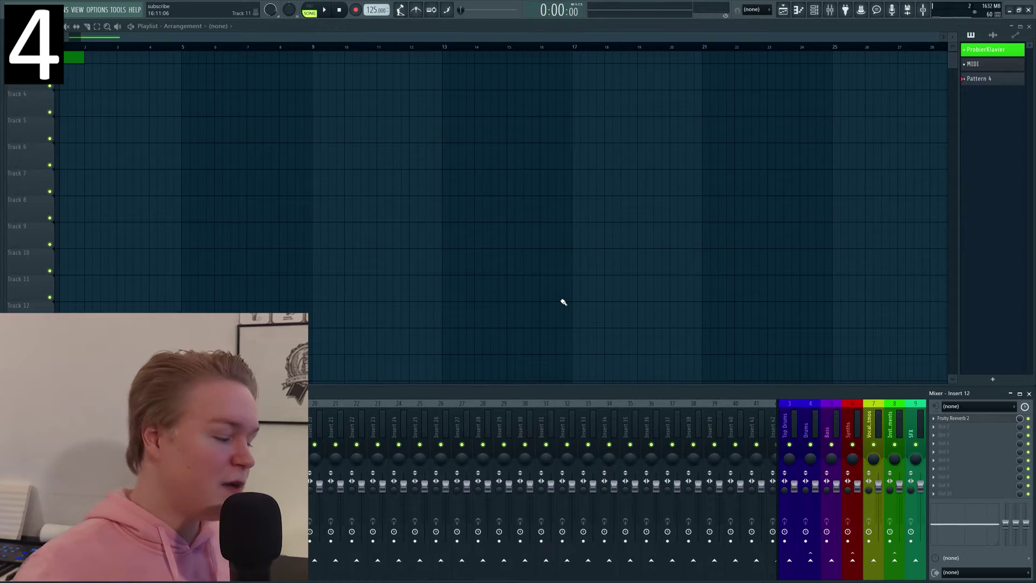
Search 'pat' and load Patcher onto mixer Insert 12, moving the Fruity Reeverb 2 window aside.
{"action": "key", "text": "F8"}
{"action": "type", "text": "patch"}
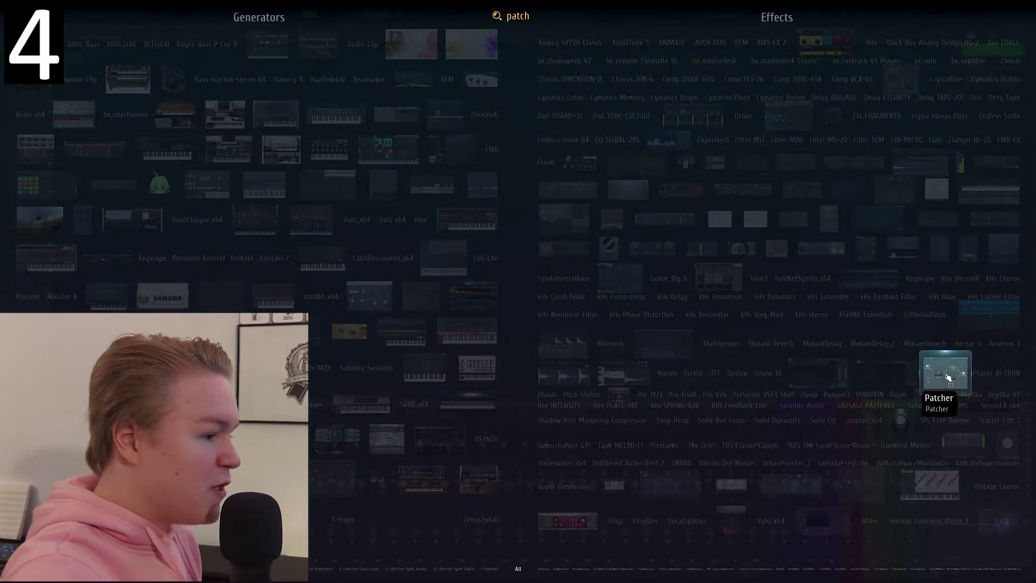
{"action": "left_click_drag", "start_coordinate": [948, 378], "coordinate": [966, 421]}
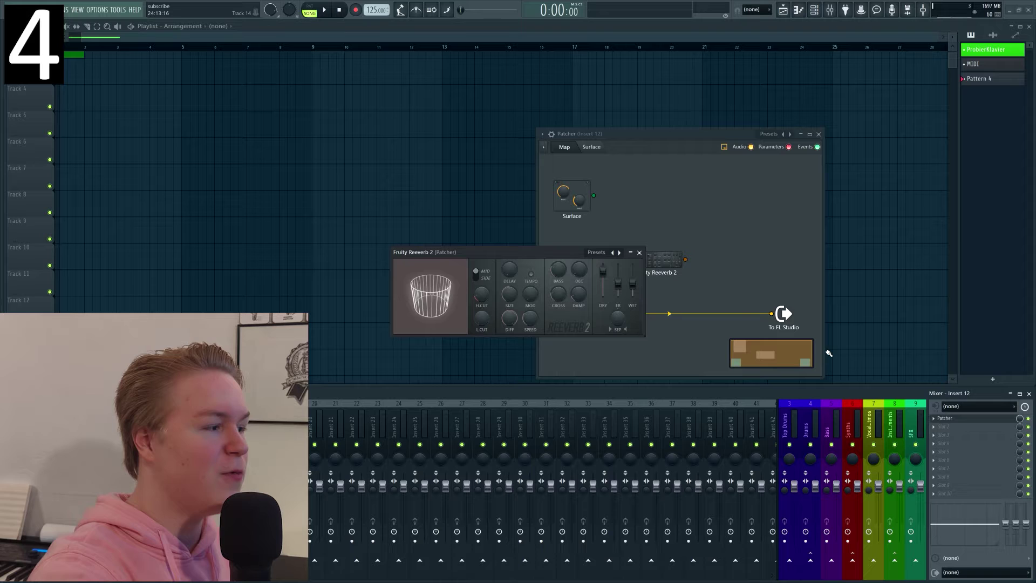
{"action": "left_click_drag", "start_coordinate": [432, 252], "coordinate": [473, 304]}
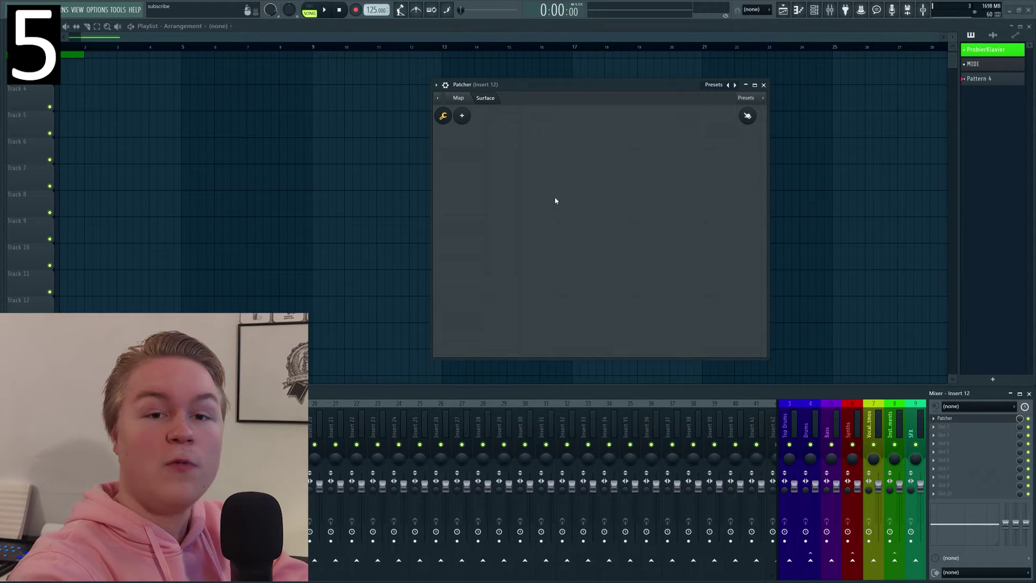
Add a default bevel to the Patcher surface and shrink it to a small square.
{"action": "right_click", "coordinate": [556, 200]}
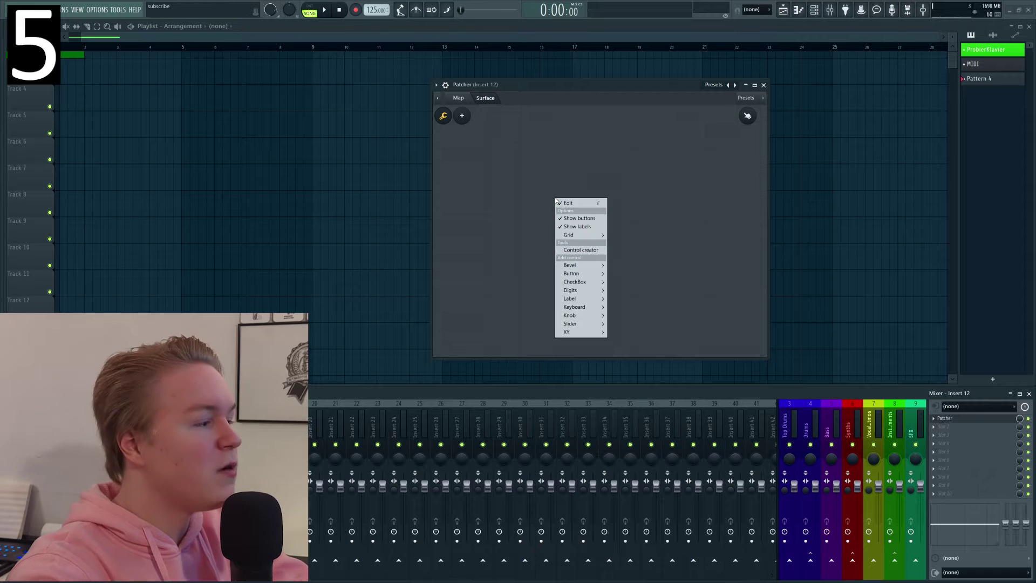
{"action": "mouse_move", "coordinate": [582, 265]}
{"action": "left_click", "coordinate": [633, 265]}
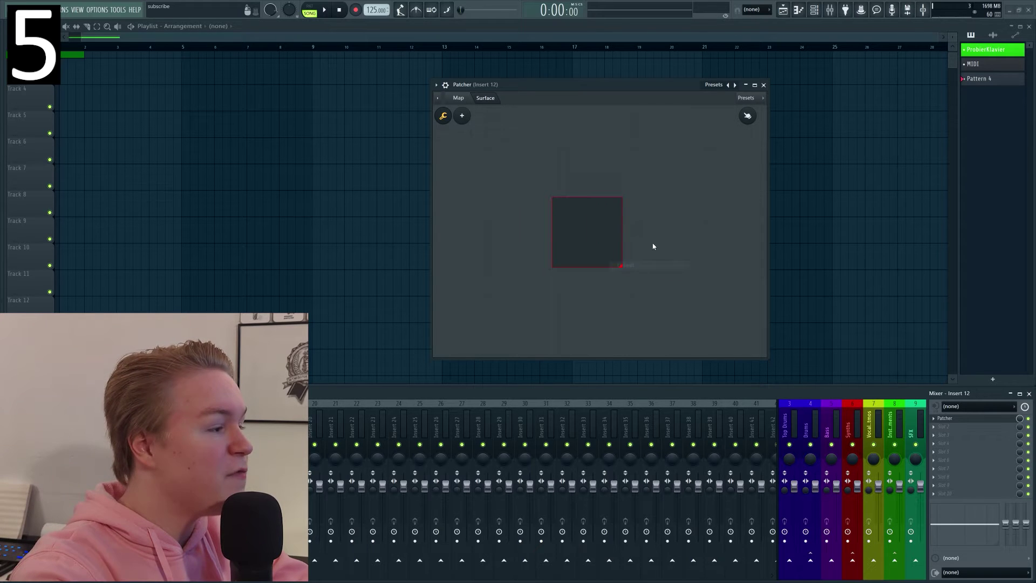
{"action": "left_click_drag", "start_coordinate": [622, 268], "coordinate": [564, 184]}
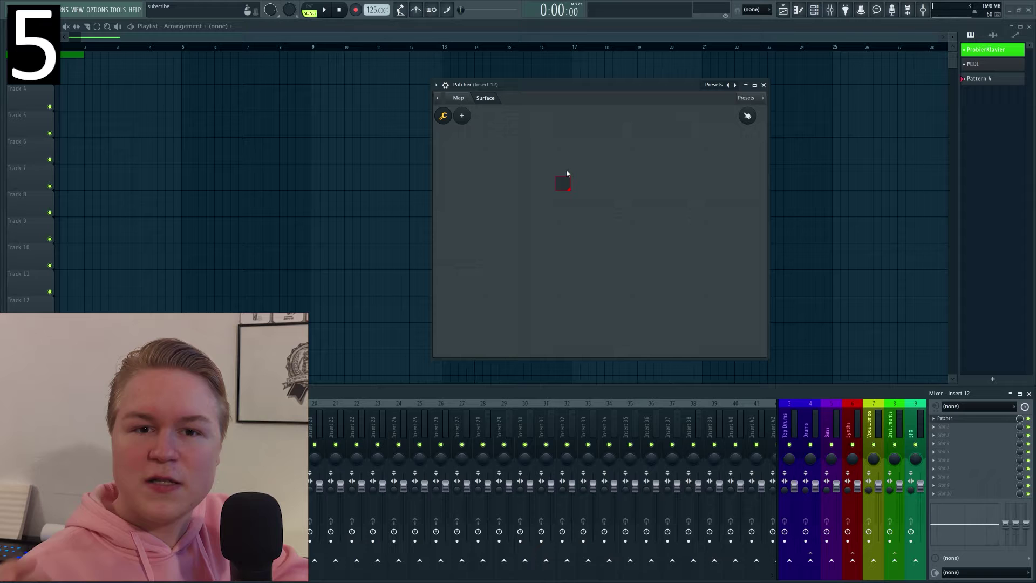
Add a label control, set its fill colour to white, and shrink it to a small square.
{"action": "right_click", "coordinate": [531, 225]}
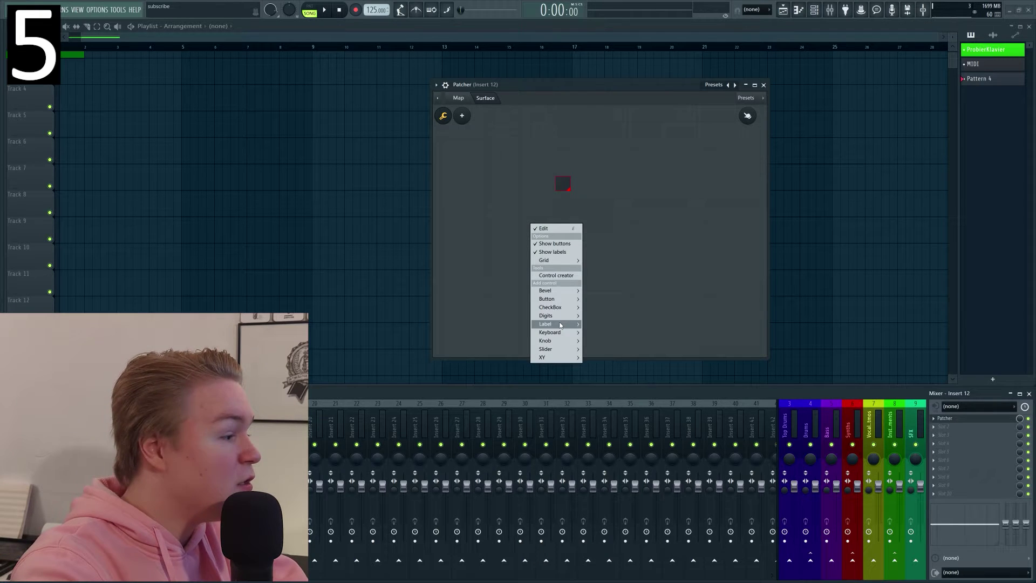
{"action": "mouse_move", "coordinate": [546, 324]}
{"action": "left_click", "coordinate": [610, 325]}
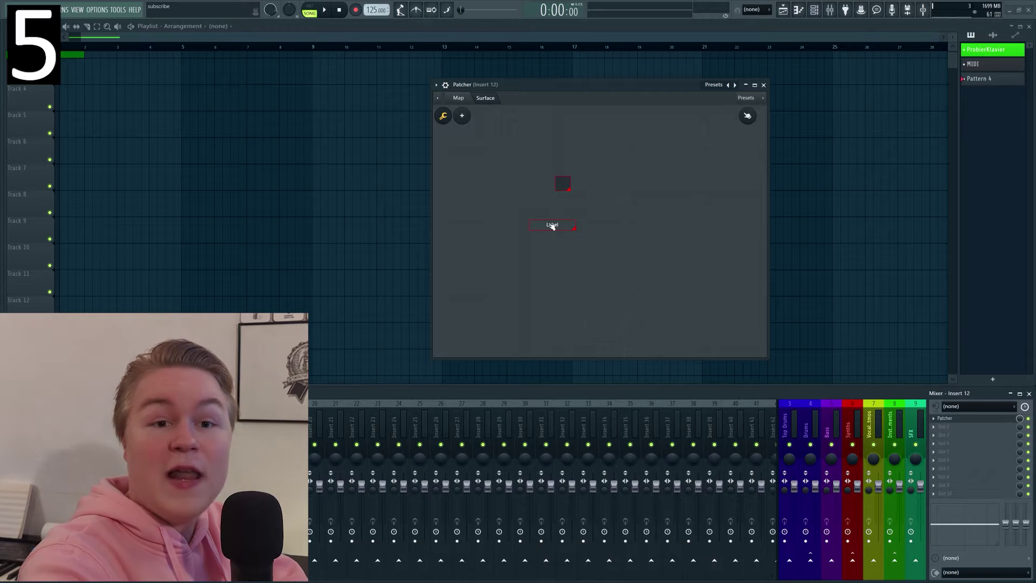
{"action": "right_click", "coordinate": [548, 223]}
{"action": "mouse_move", "coordinate": [575, 242]}
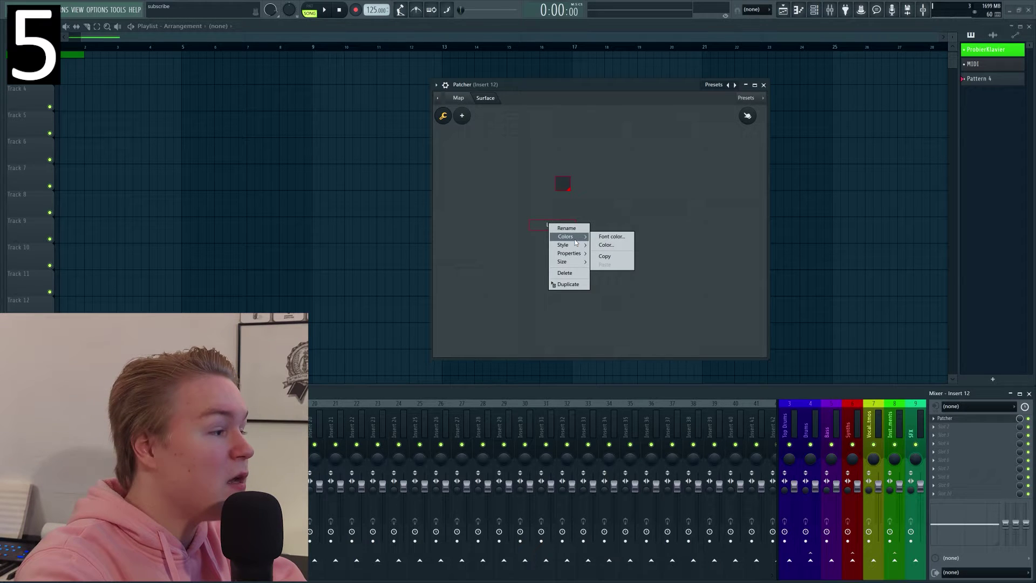
{"action": "left_click", "coordinate": [606, 244]}
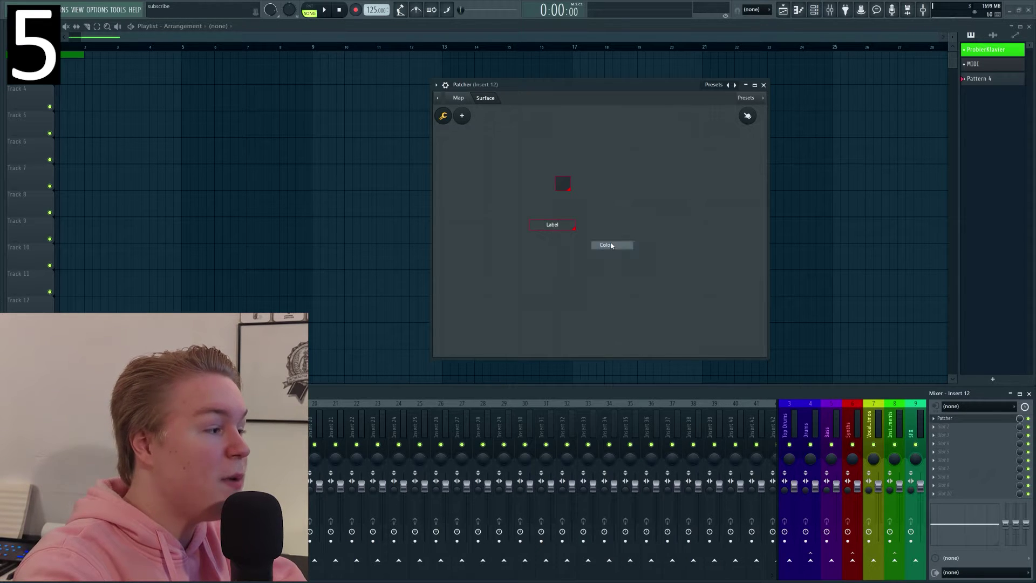
{"action": "left_click_drag", "start_coordinate": [739, 322], "coordinate": [738, 215]}
{"action": "left_click", "coordinate": [749, 212]}
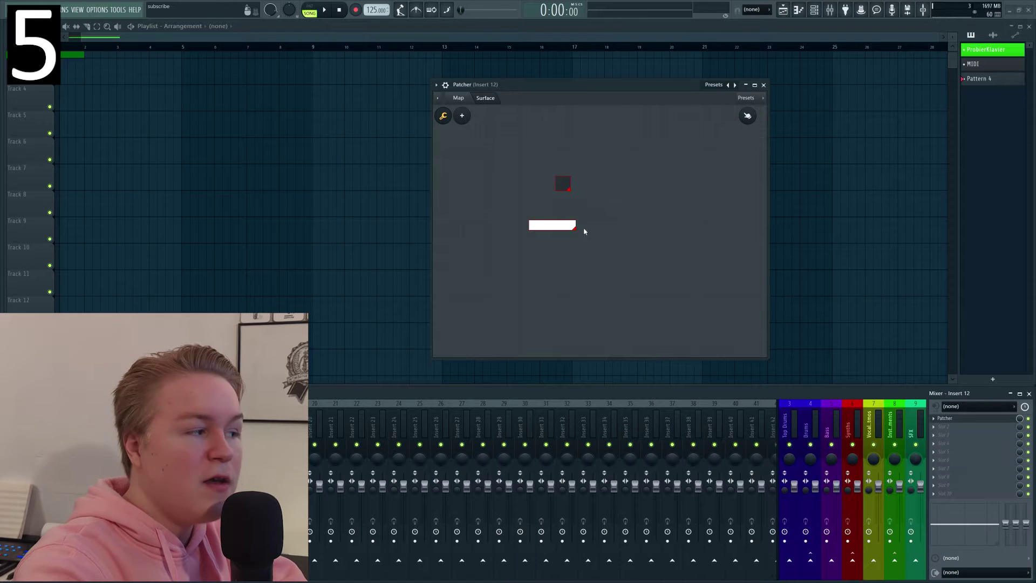
{"action": "left_click_drag", "start_coordinate": [573, 226], "coordinate": [533, 226]}
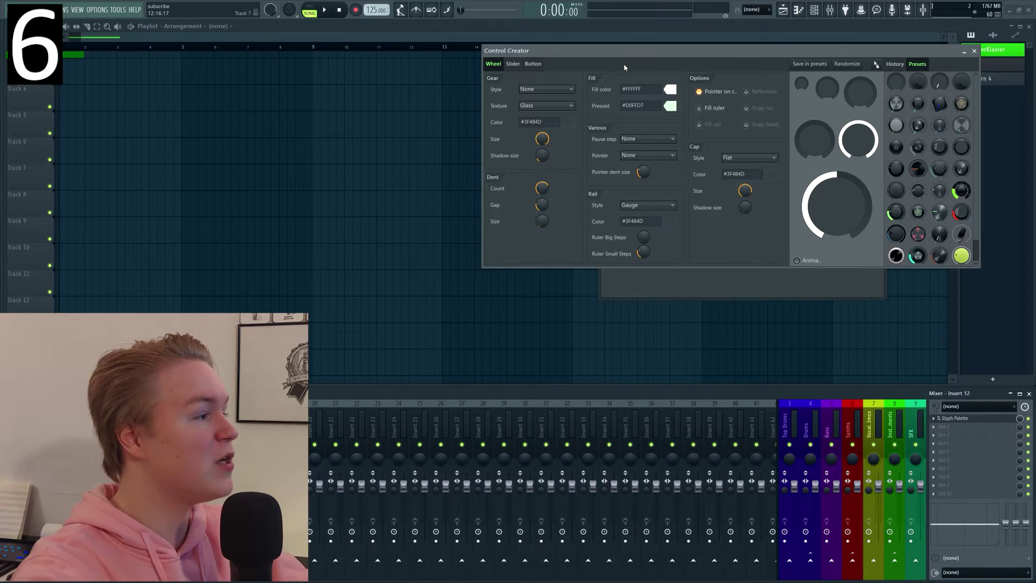
Apply the glyph button preset in the Control Creator's design settings.
{"action": "left_click", "coordinate": [533, 64]}
{"action": "left_click_drag", "start_coordinate": [557, 52], "coordinate": [556, 50]}
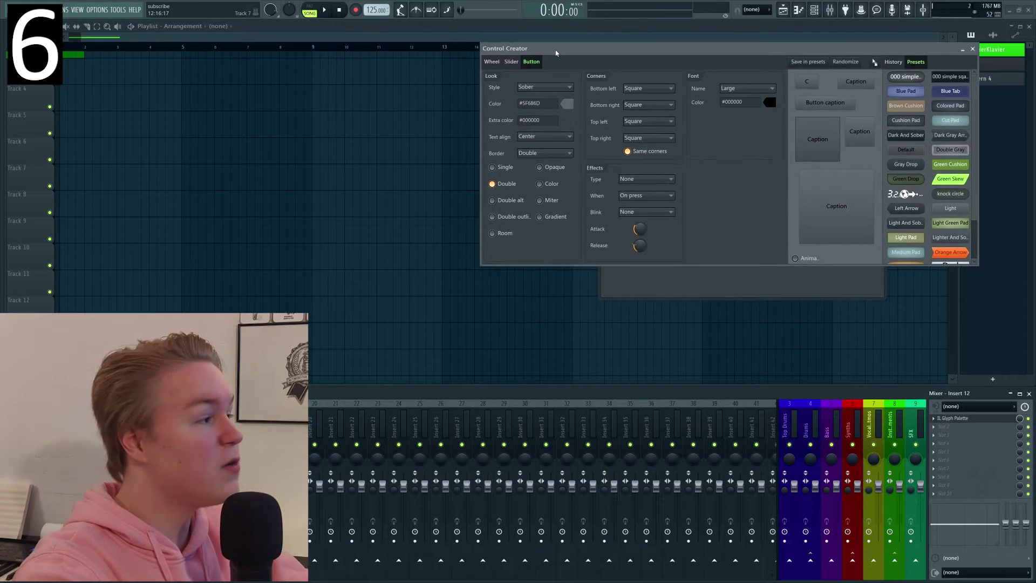
{"action": "left_click", "coordinate": [909, 195]}
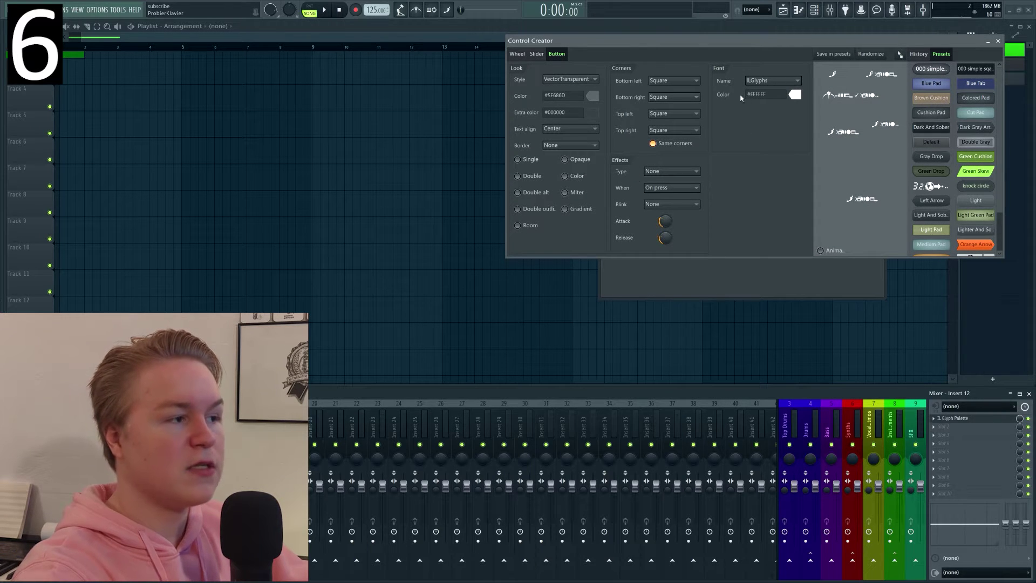
Close the Control Creator and open a second Glyph Palette showing the glyph grid.
{"action": "left_click_drag", "start_coordinate": [895, 43], "coordinate": [916, 169]}
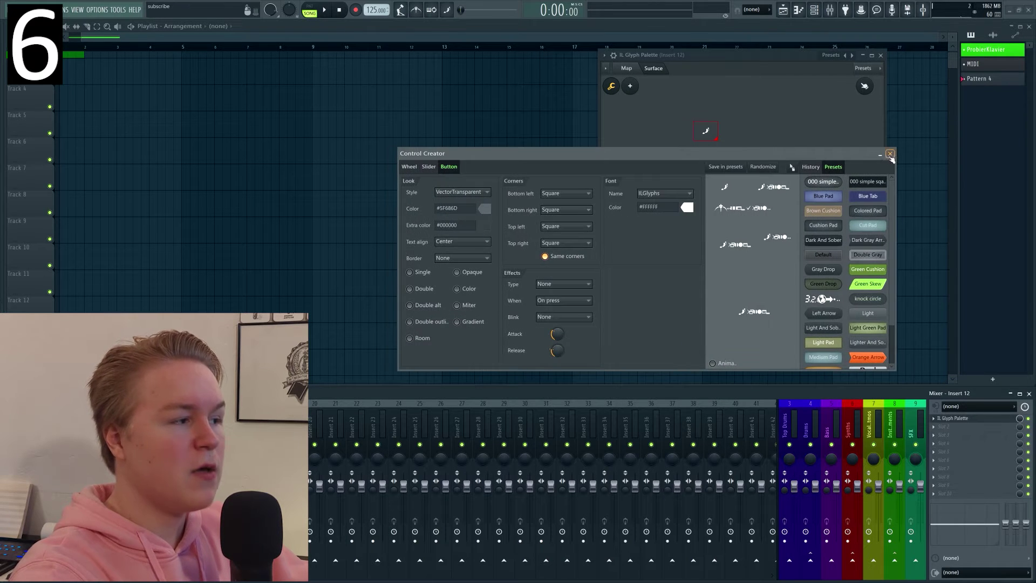
{"action": "left_click", "coordinate": [890, 154]}
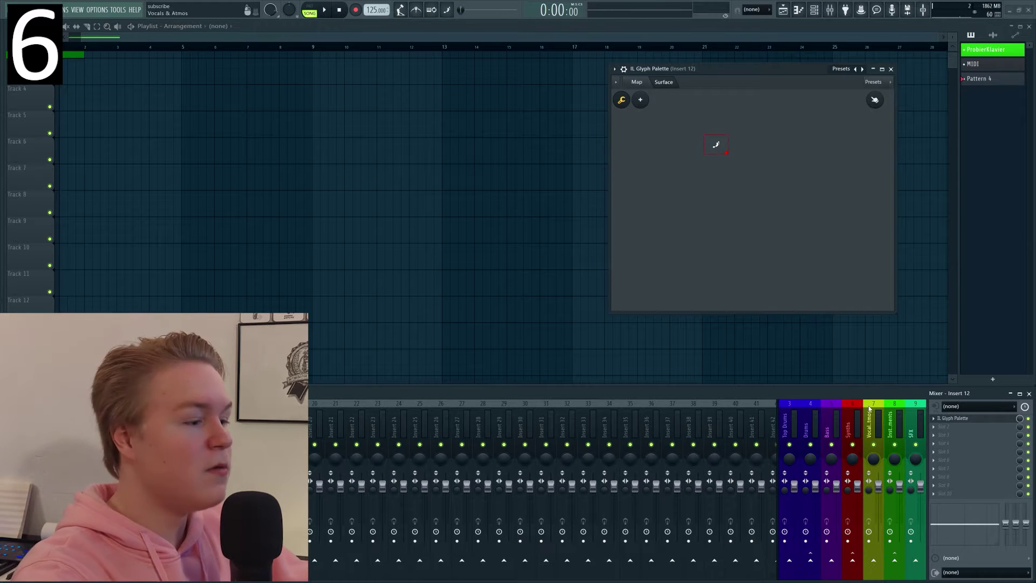
{"action": "double_click", "coordinate": [716, 146]}
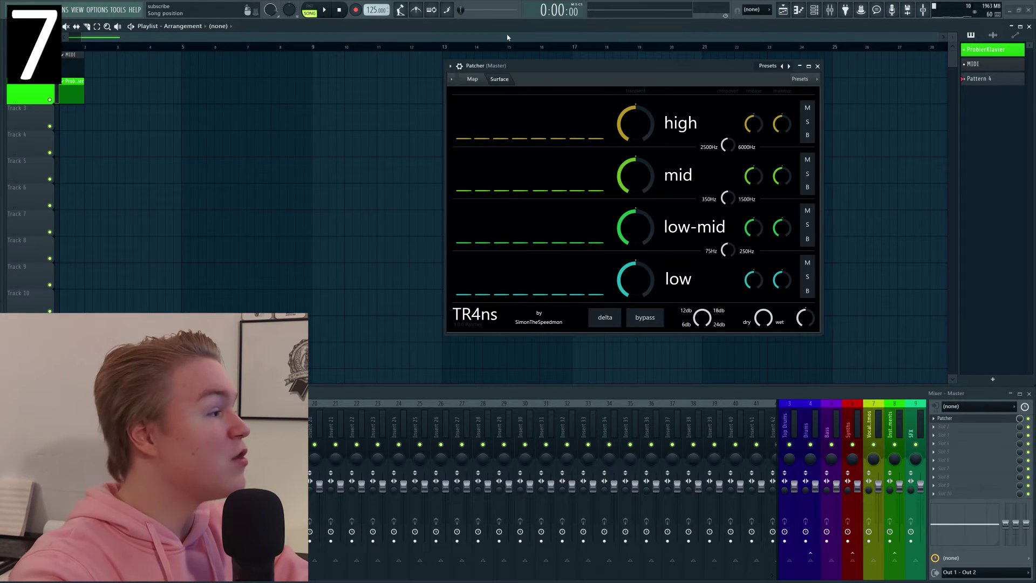
Check the TR4ns node graph, then place a new Control Creator knob on the TR4ns surface.
{"action": "left_click", "coordinate": [472, 79]}
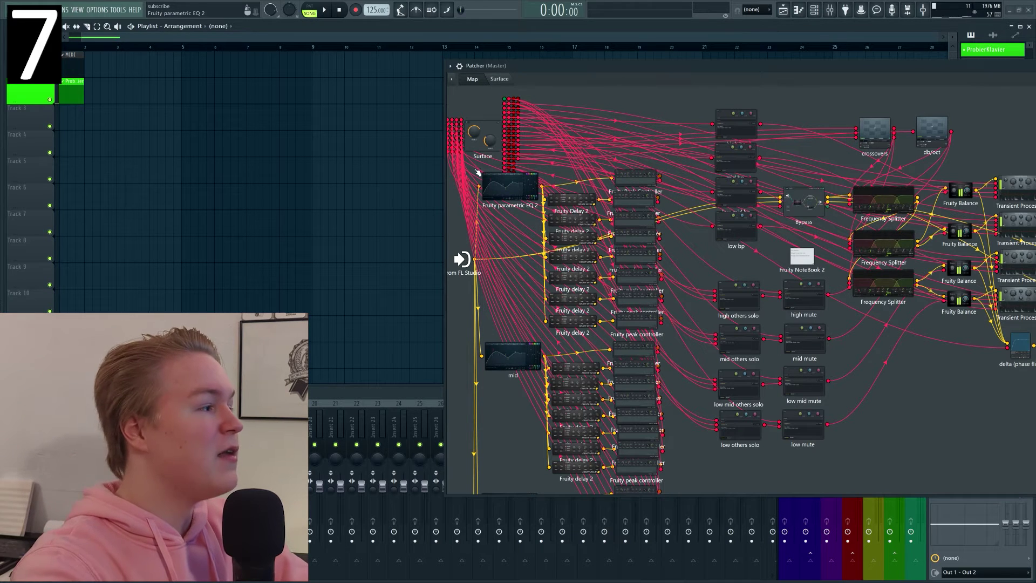
{"action": "left_click", "coordinate": [499, 79]}
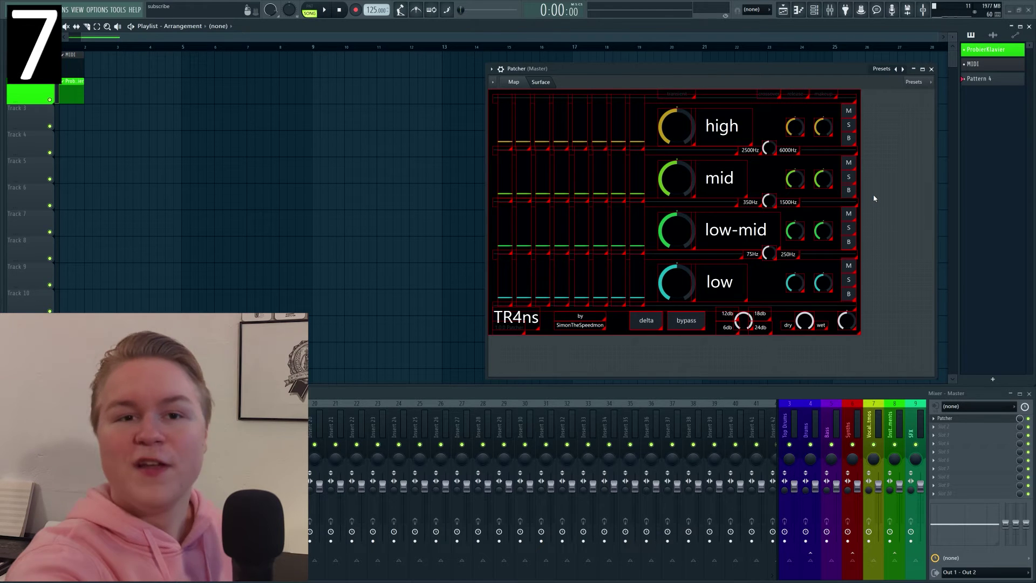
{"action": "right_click", "coordinate": [874, 198]}
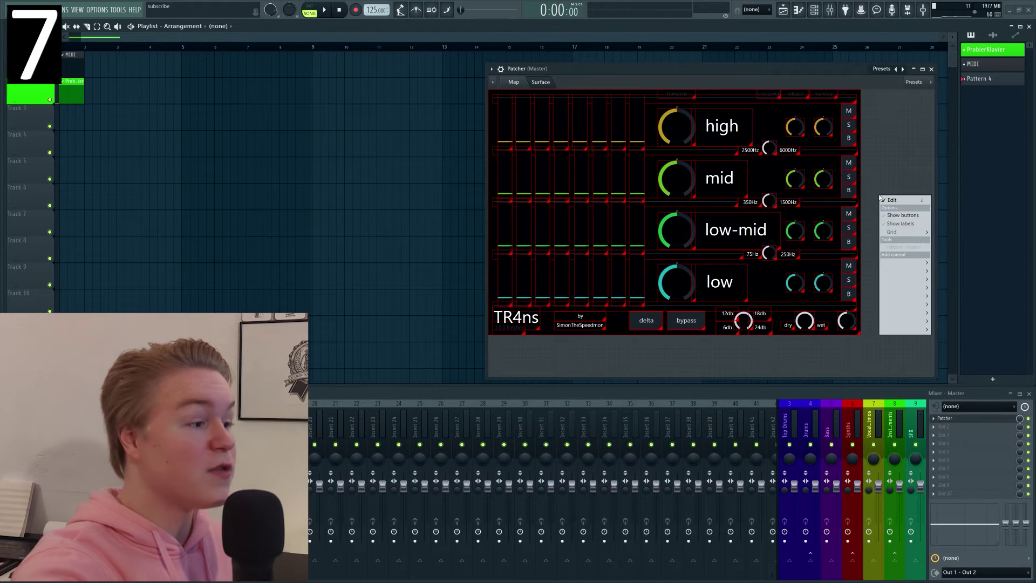
{"action": "left_click", "coordinate": [890, 246]}
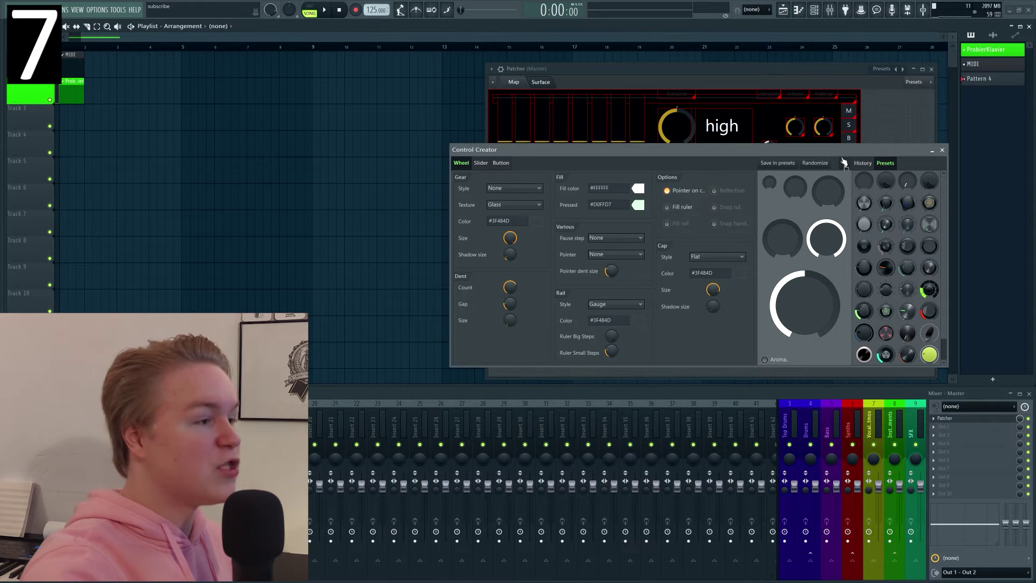
{"action": "left_click_drag", "start_coordinate": [844, 162], "coordinate": [884, 120]}
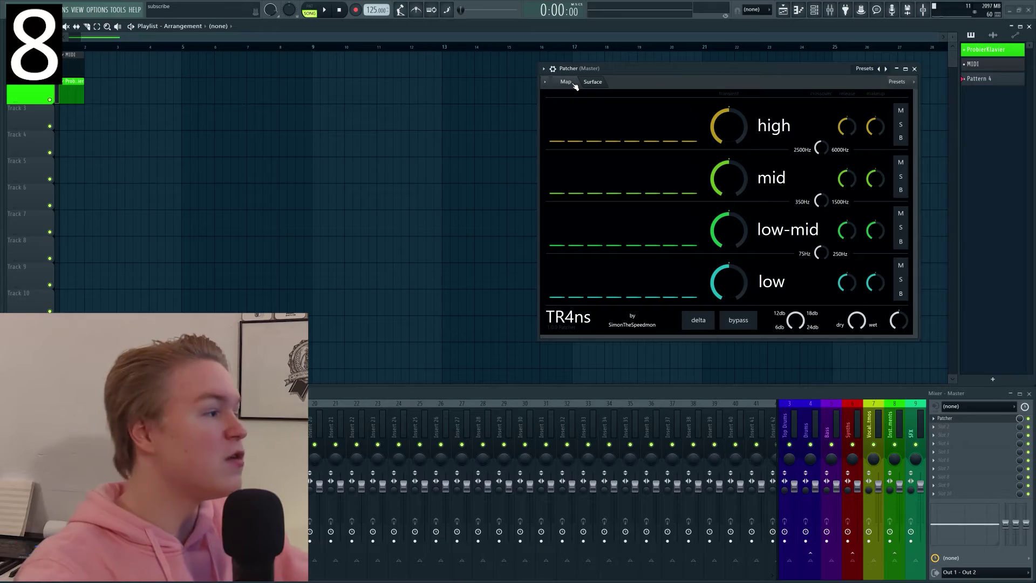
Add a Control Surface node to the Patcher map and rename it 'abc'.
{"action": "left_click", "coordinate": [573, 83]}
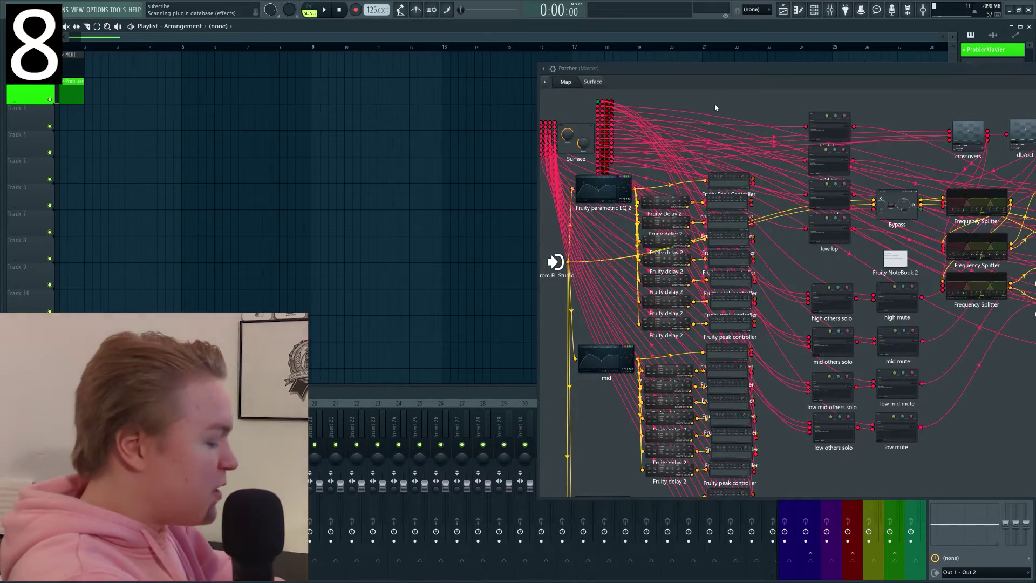
{"action": "key", "text": "F8"}
{"action": "type", "text": "sur"}
{"action": "left_click_drag", "start_coordinate": [904, 83], "coordinate": [712, 128]}
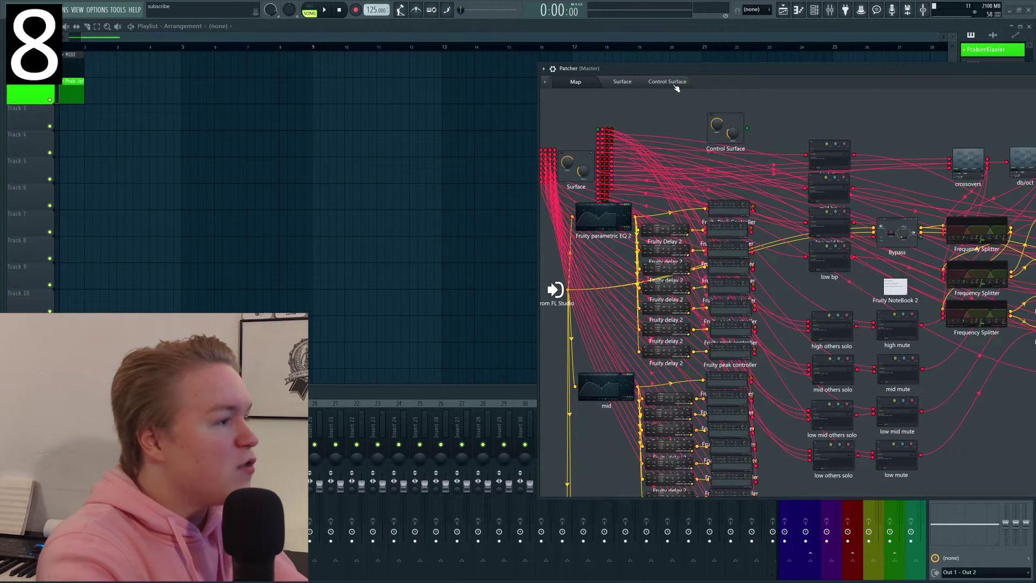
{"action": "right_click", "coordinate": [724, 127]}
{"action": "left_click", "coordinate": [732, 133]}
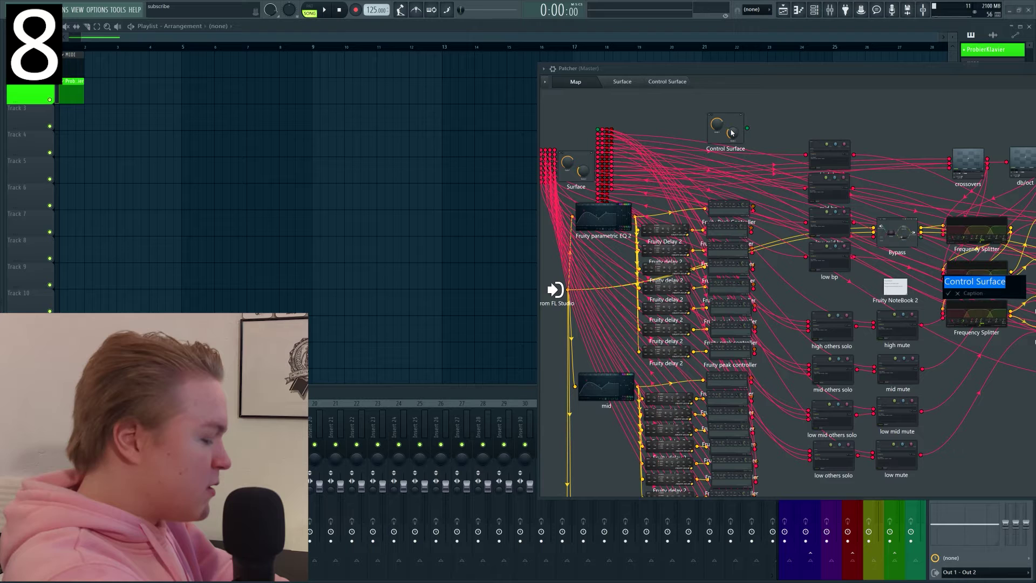
{"action": "type", "text": "abc"}
{"action": "key", "text": "Return"}
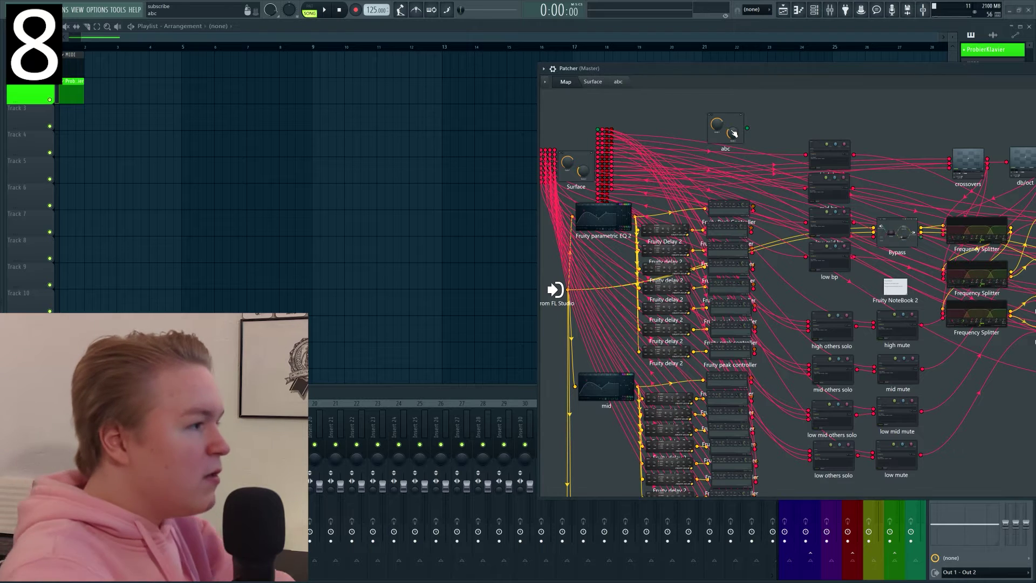
Load the 'lots of pixels' preset onto the abc surface.
{"action": "left_click", "coordinate": [620, 84]}
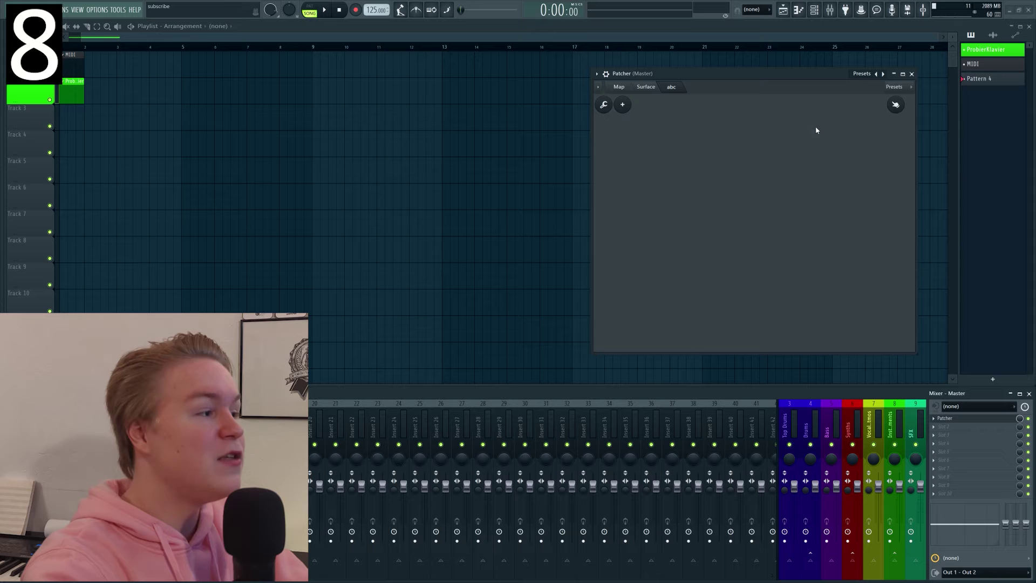
{"action": "left_click", "coordinate": [896, 88]}
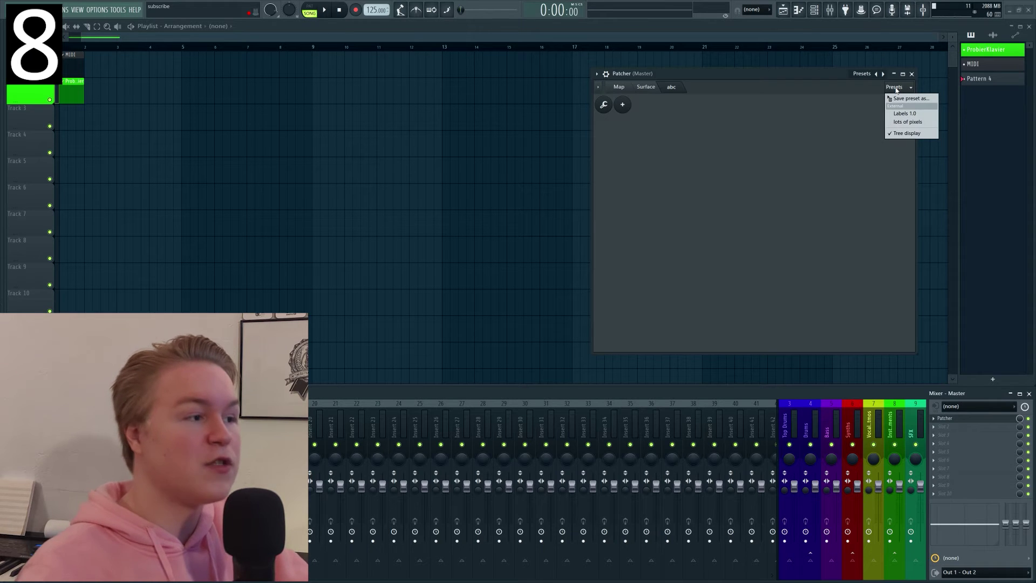
{"action": "left_click", "coordinate": [908, 121]}
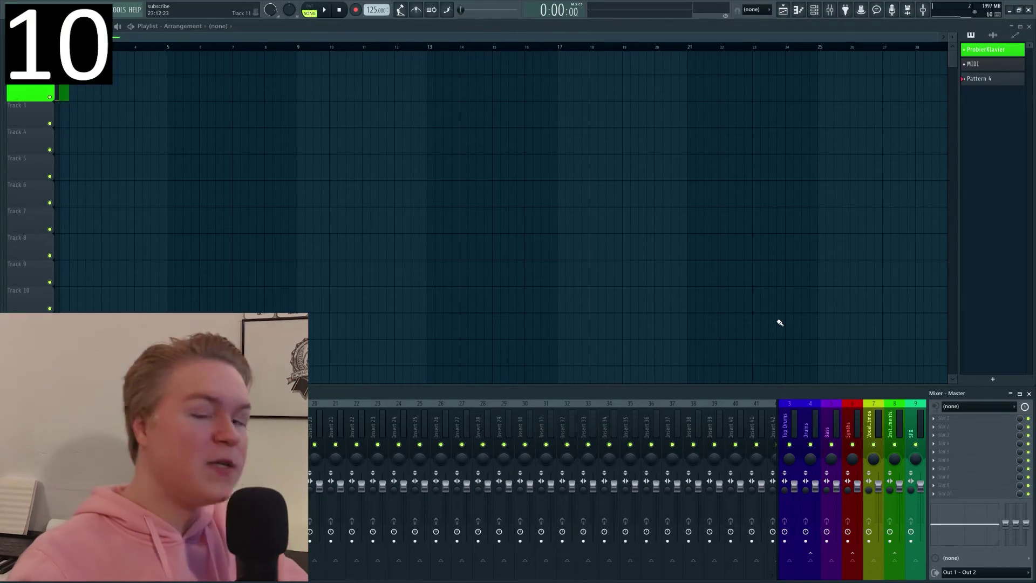
Search 'pa' and load a fresh Patcher onto the Master mixer track.
{"action": "key", "text": "F8"}
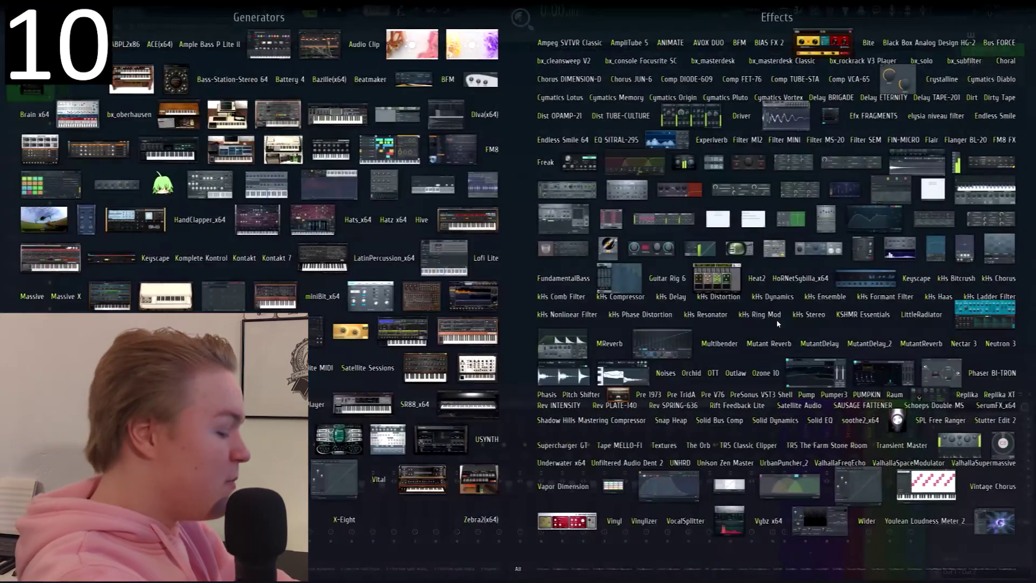
{"action": "type", "text": "pat"}
{"action": "left_click_drag", "start_coordinate": [948, 376], "coordinate": [943, 419]}
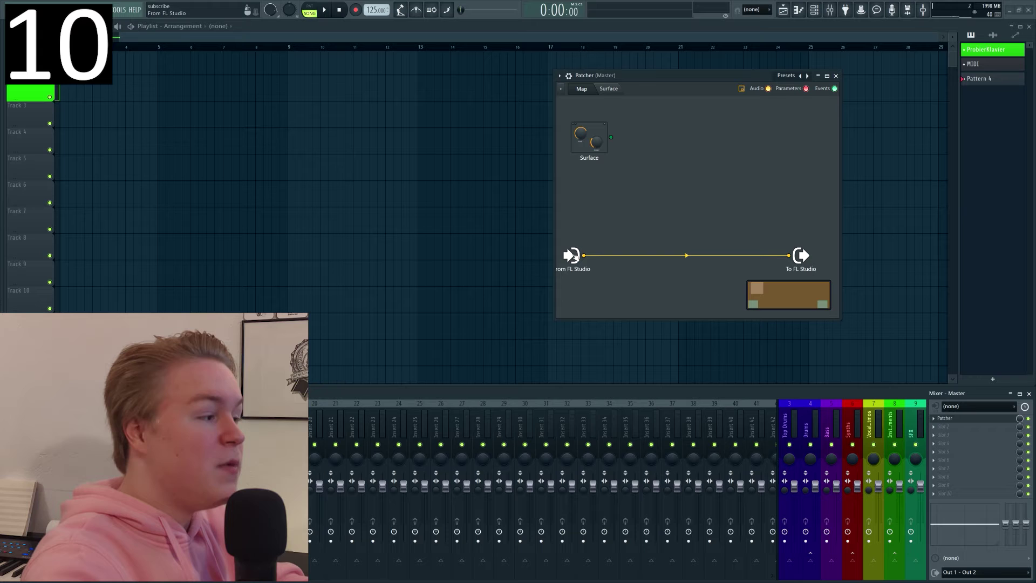
{"action": "left_click_drag", "start_coordinate": [792, 261], "coordinate": [790, 261]}
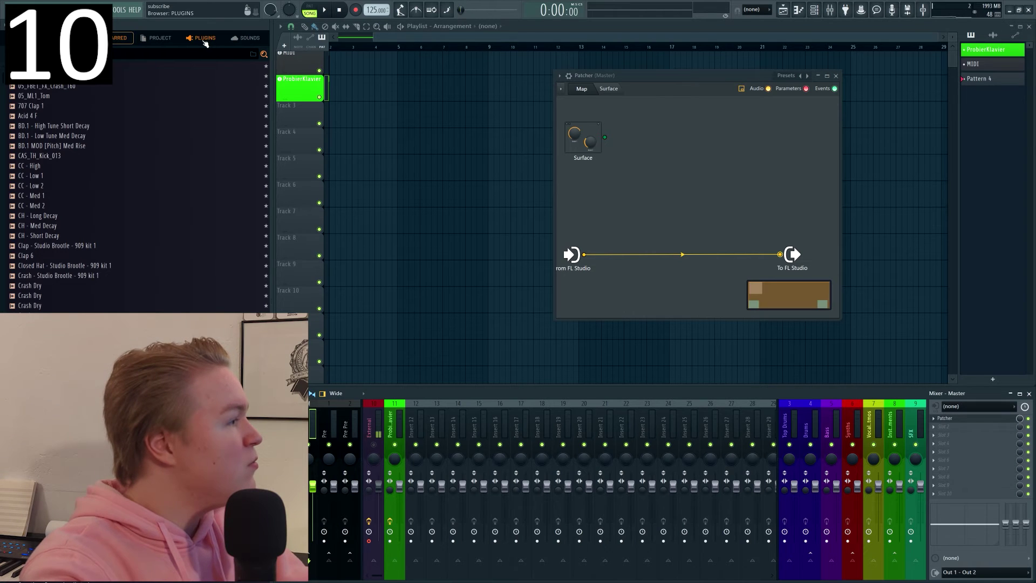
Add the Patcher to the plugin database flagged as a favourite and confirm.
{"action": "left_click", "coordinate": [202, 42]}
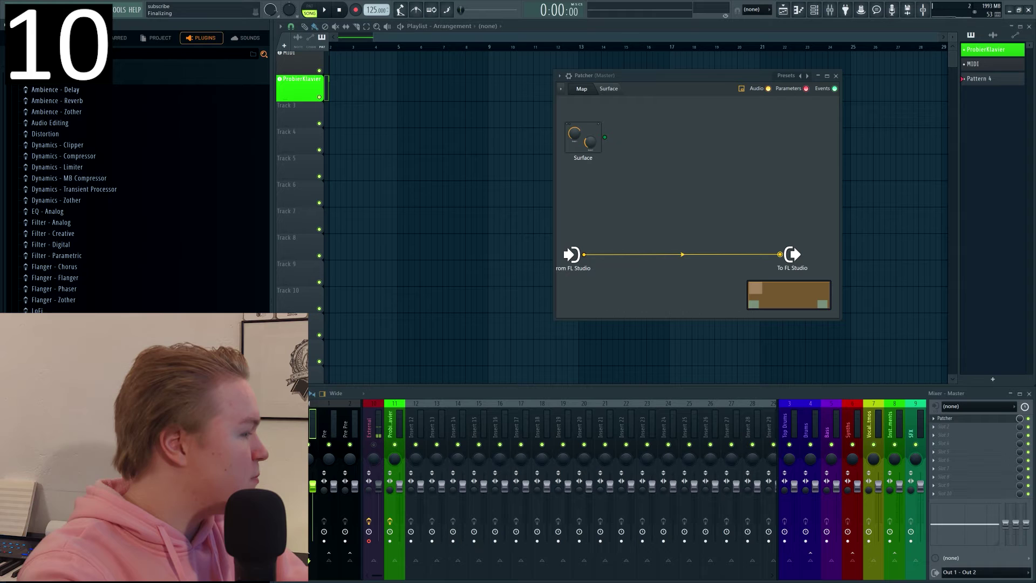
{"action": "scroll", "coordinate": [135, 189], "scroll_direction": "down", "scroll_amount": 1}
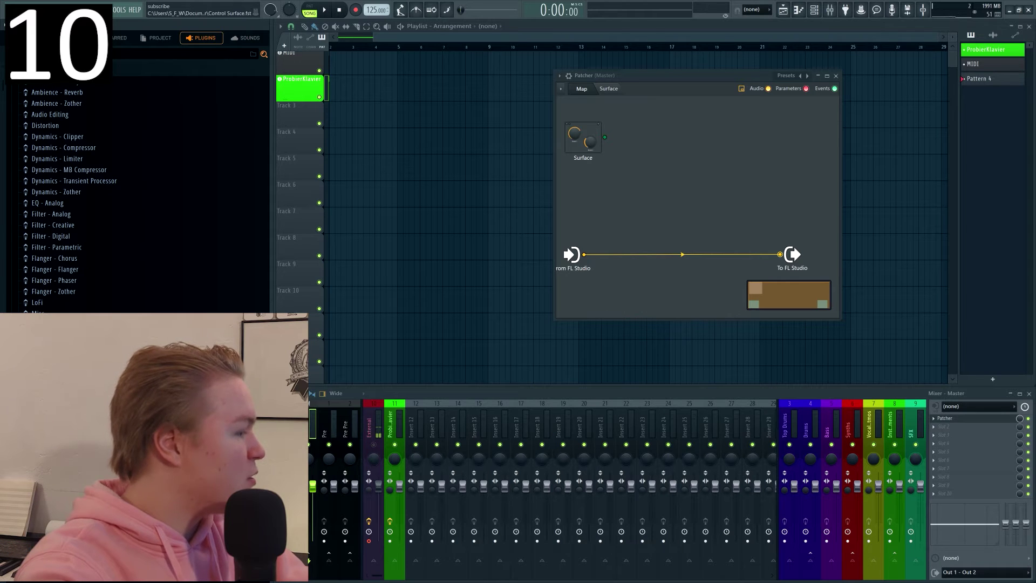
{"action": "left_click", "coordinate": [560, 75]}
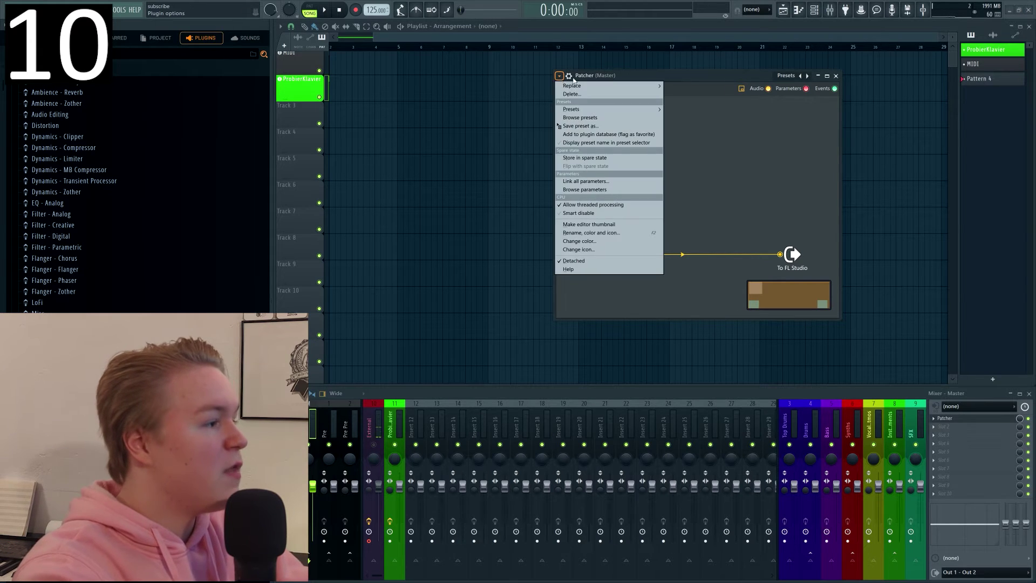
{"action": "left_click", "coordinate": [591, 134]}
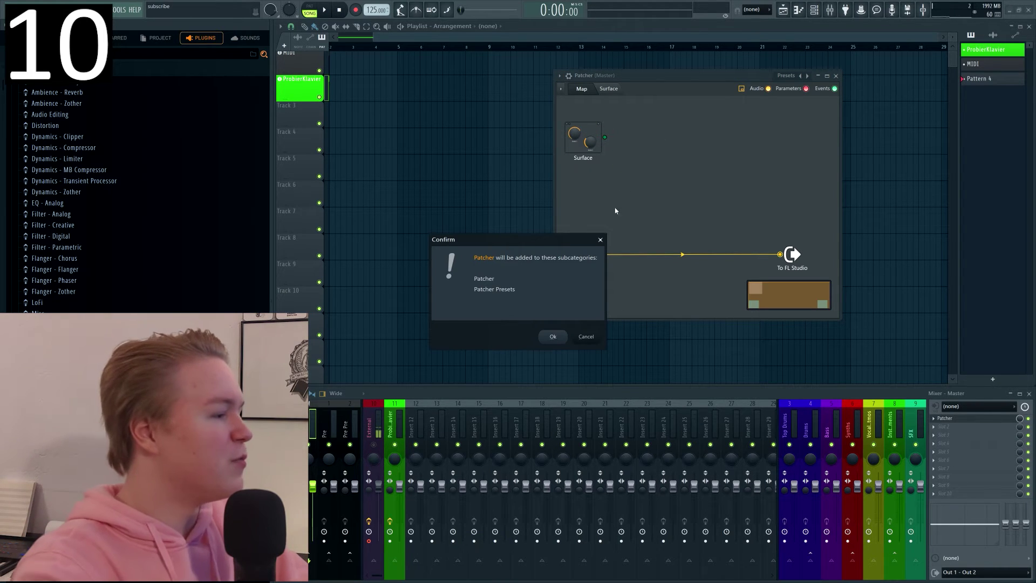
{"action": "left_click", "coordinate": [553, 337]}
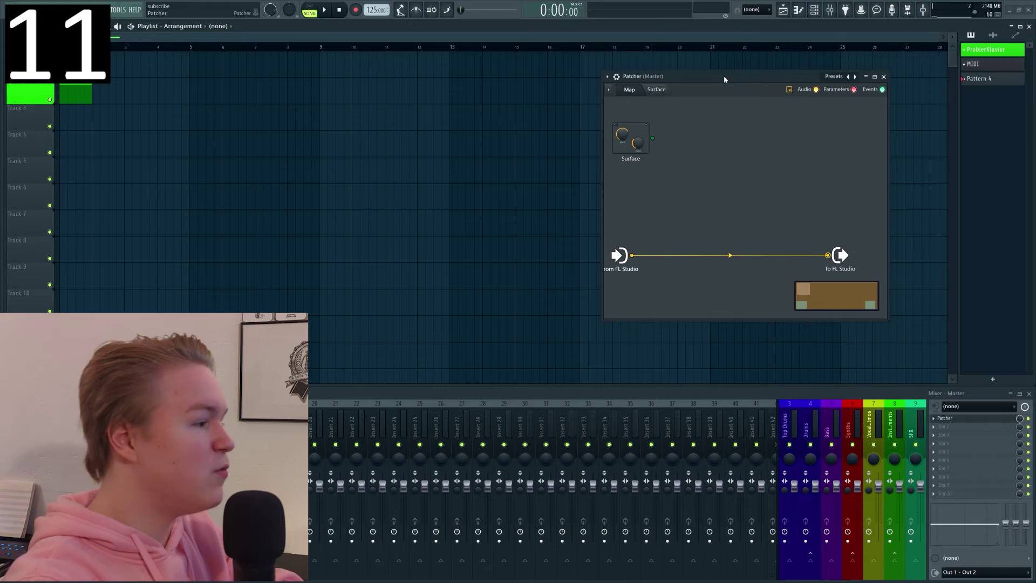
Search 'midi' and load the MIDI Out plugin onto Track 3.
{"action": "key", "text": "F8"}
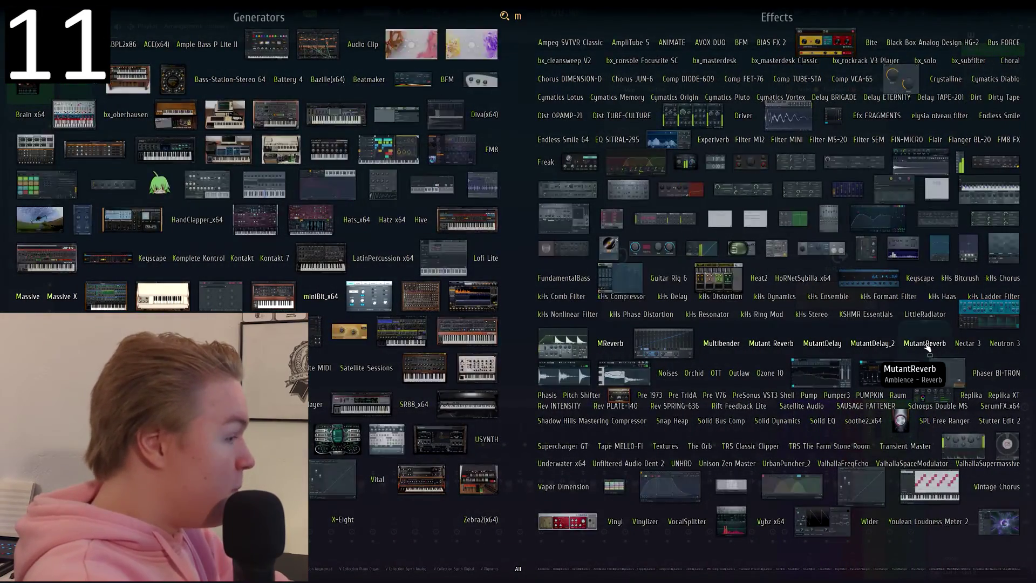
{"action": "type", "text": "midi"}
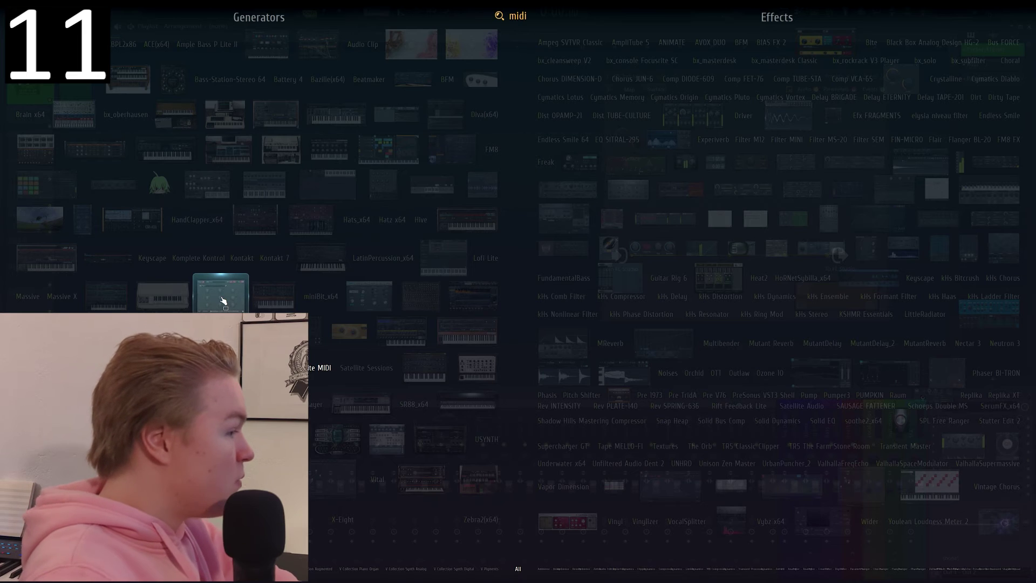
{"action": "left_click", "coordinate": [223, 300]}
{"action": "left_click_drag", "start_coordinate": [46, 130], "coordinate": [38, 120]}
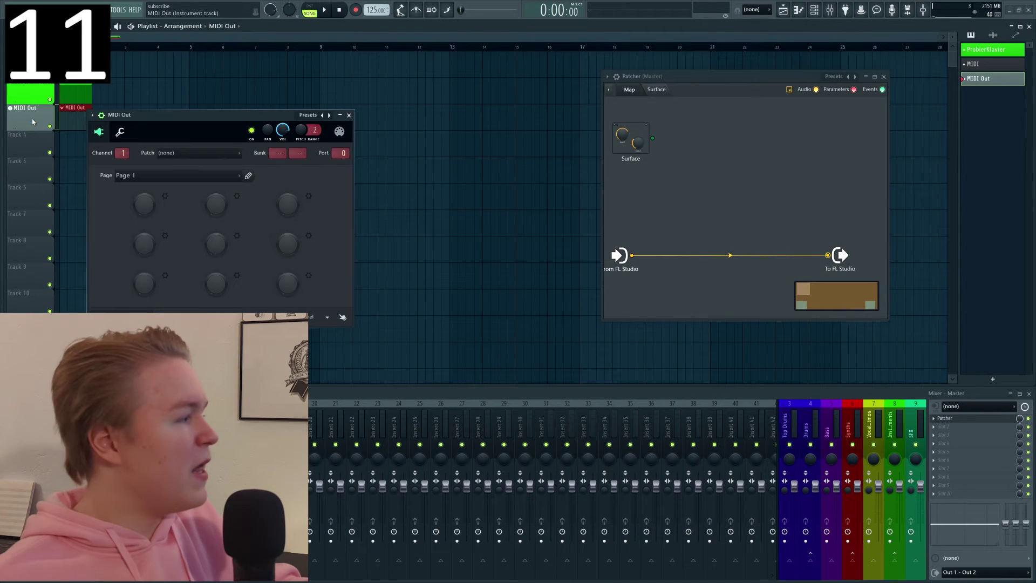
{"action": "left_click_drag", "start_coordinate": [223, 119], "coordinate": [324, 100]}
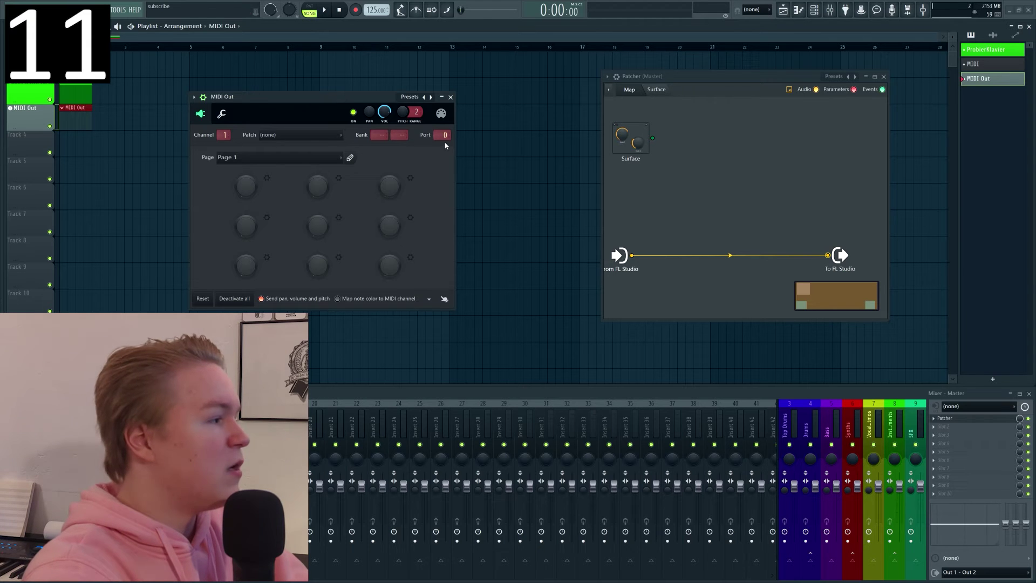
{"action": "scroll", "coordinate": [443, 135], "scroll_direction": "up", "scroll_amount": 4}
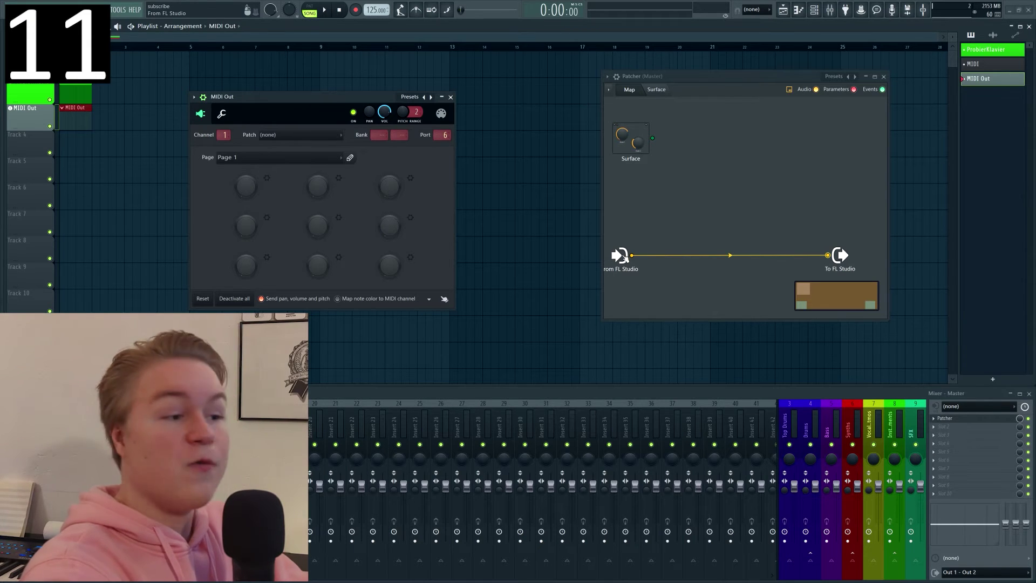
Give the From FL Studio node an events output on MIDI port 6 and draw a wire from it.
{"action": "right_click", "coordinate": [625, 258]}
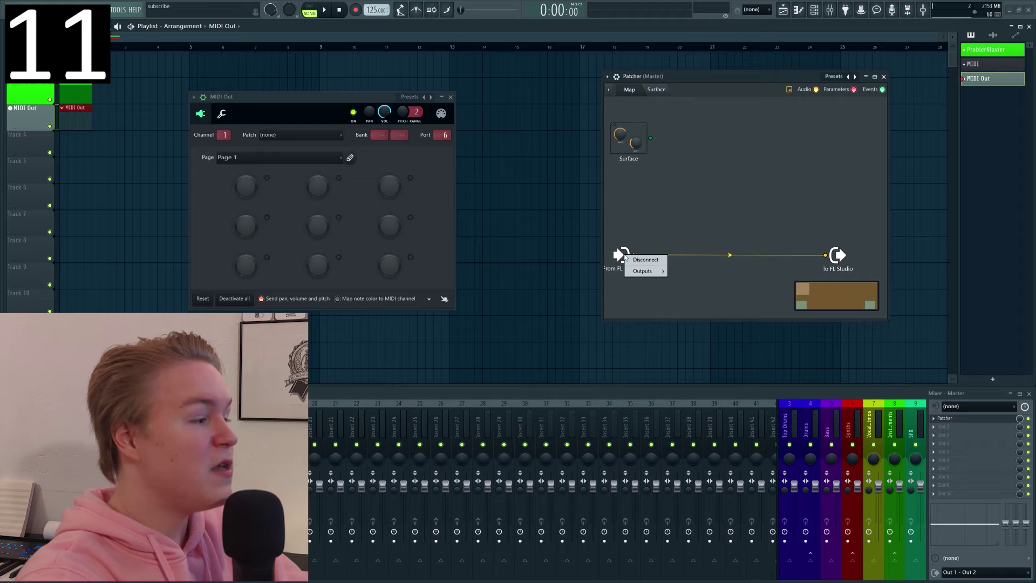
{"action": "mouse_move", "coordinate": [640, 276]}
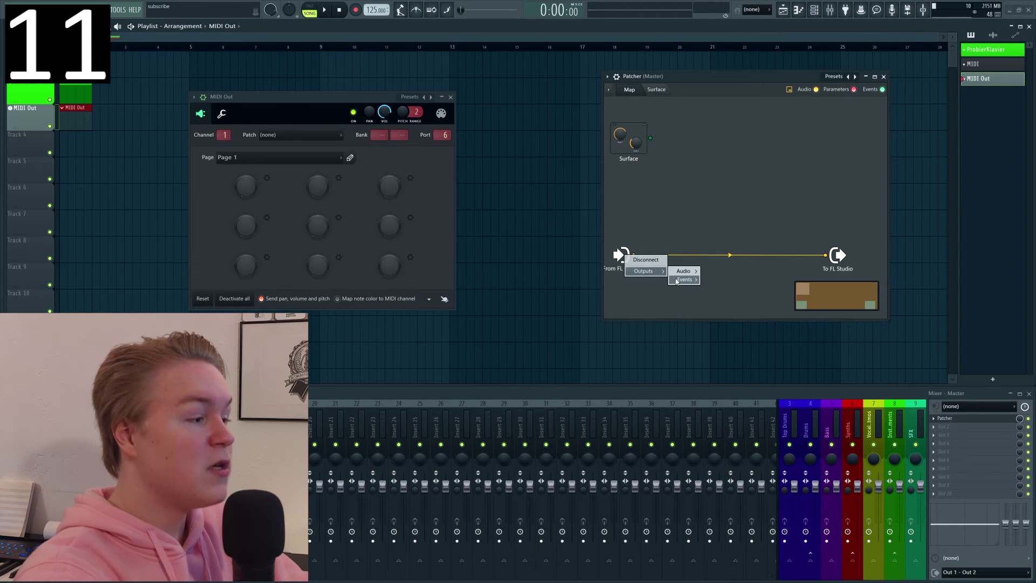
{"action": "mouse_move", "coordinate": [685, 279]}
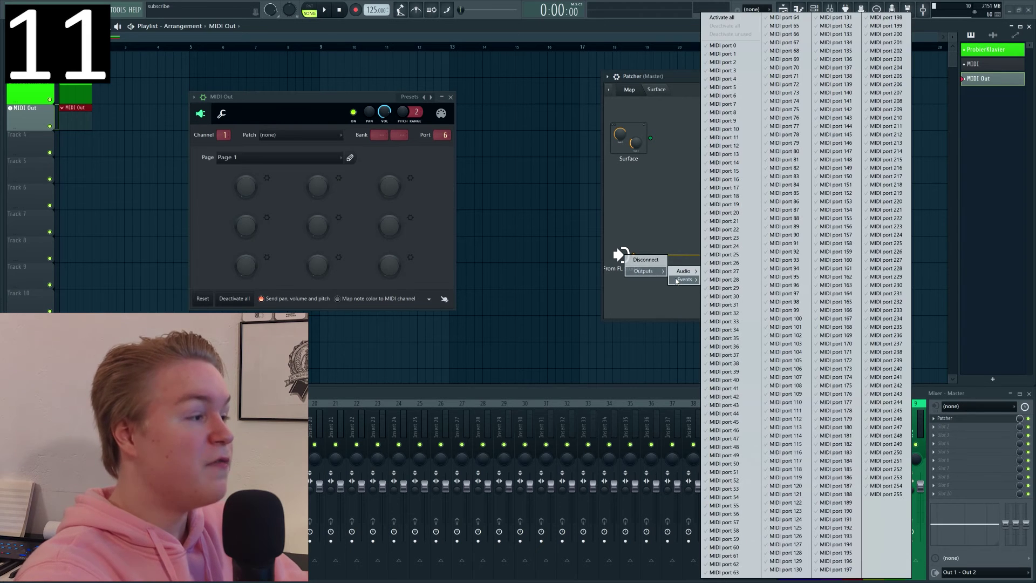
{"action": "left_click", "coordinate": [727, 96]}
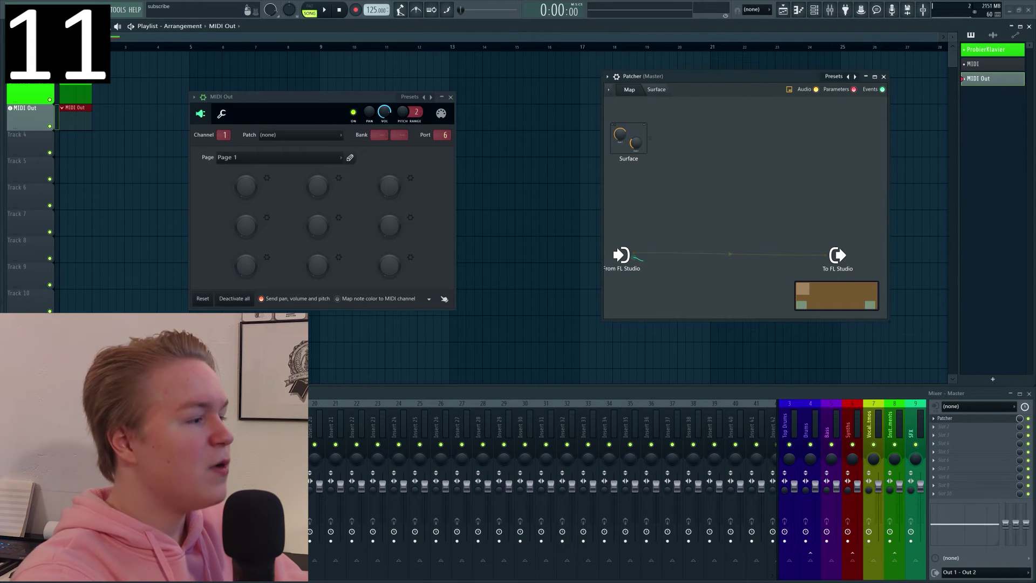
{"action": "left_click_drag", "start_coordinate": [221, 112], "coordinate": [209, 112]}
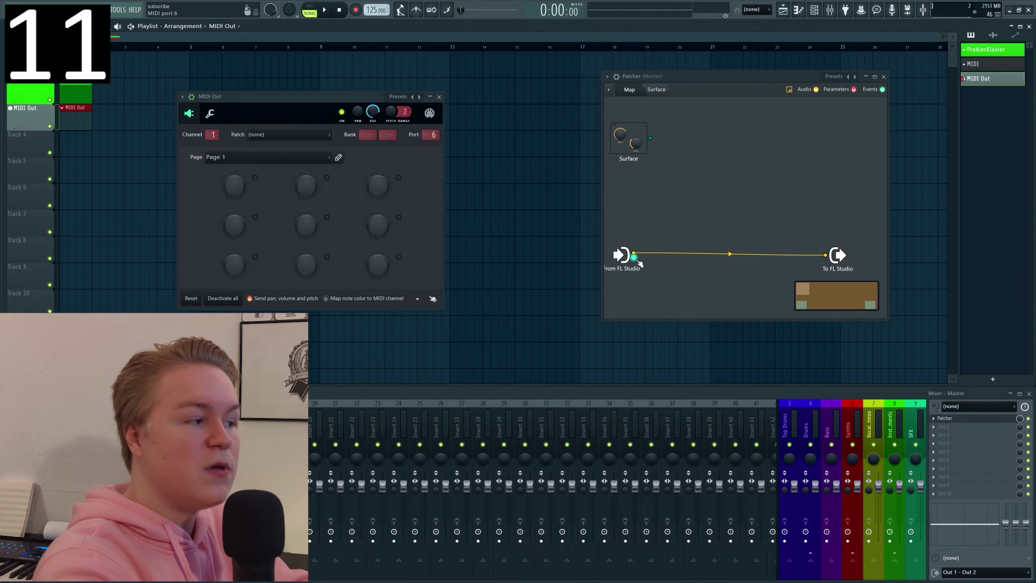
{"action": "left_click_drag", "start_coordinate": [634, 256], "coordinate": [701, 259]}
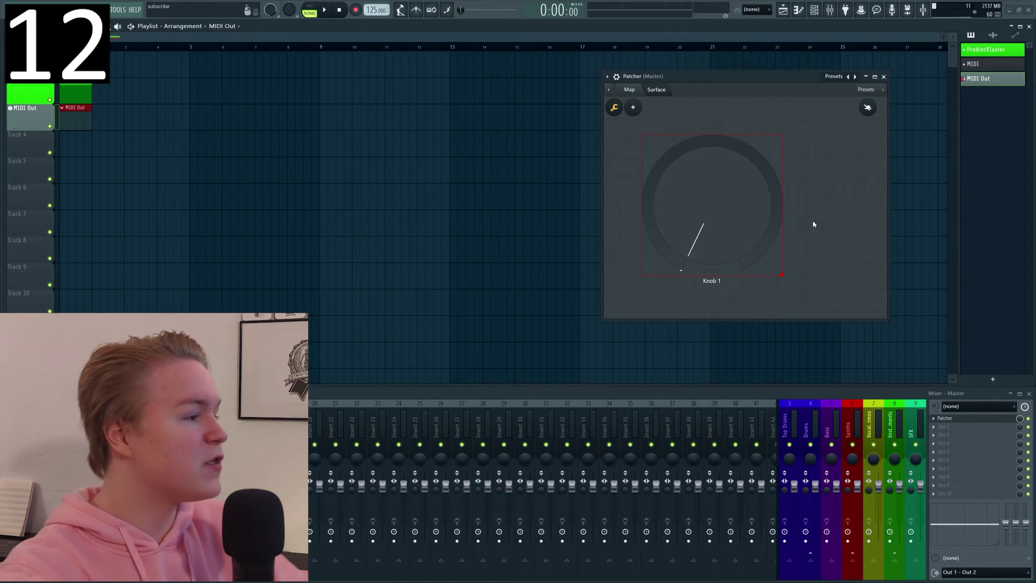
Set Knob 1's default value to 16384.
{"action": "right_click", "coordinate": [724, 210]}
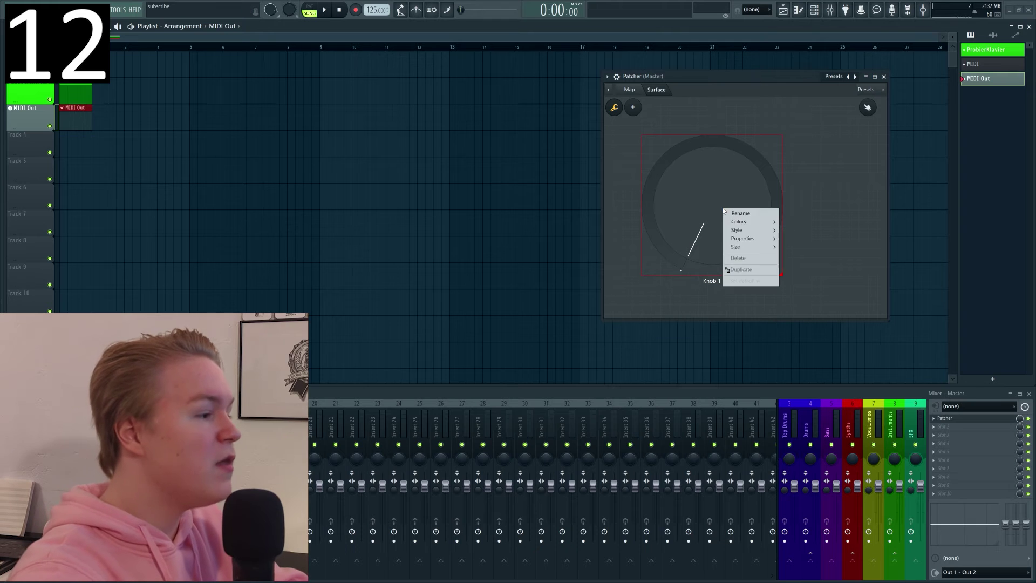
{"action": "mouse_move", "coordinate": [748, 241]}
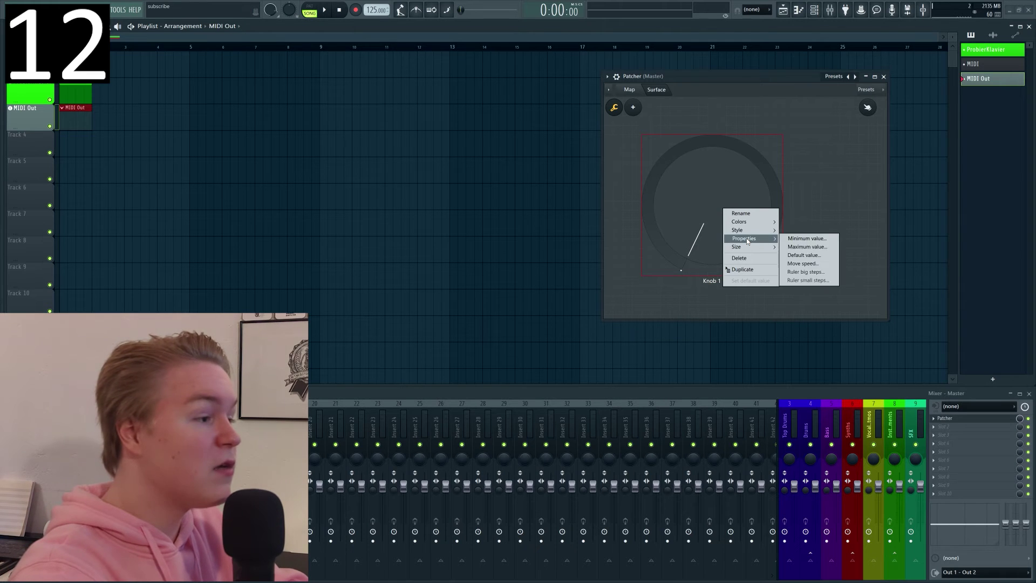
{"action": "left_click", "coordinate": [810, 254]}
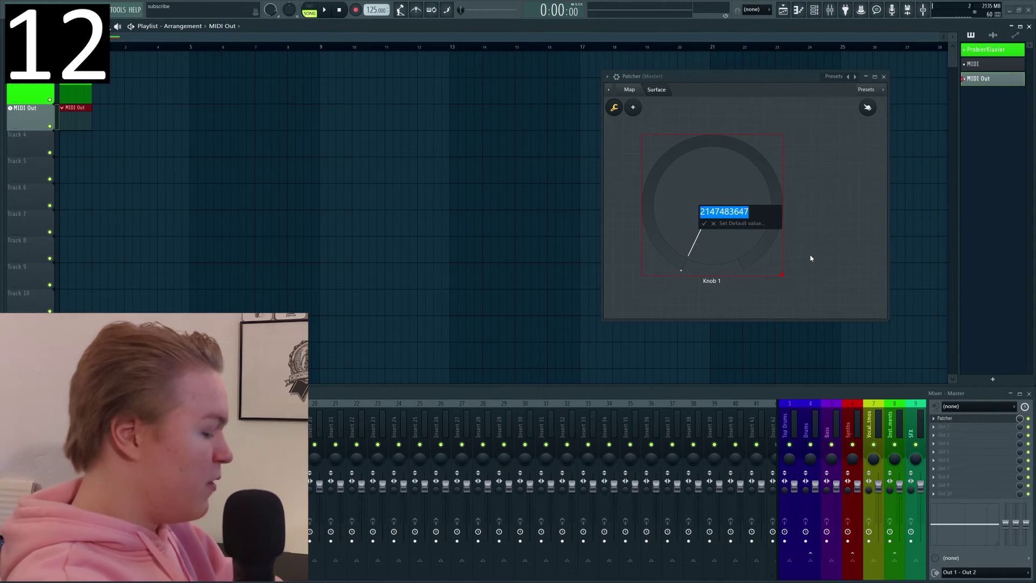
{"action": "type", "text": "16384"}
{"action": "key", "text": "Return"}
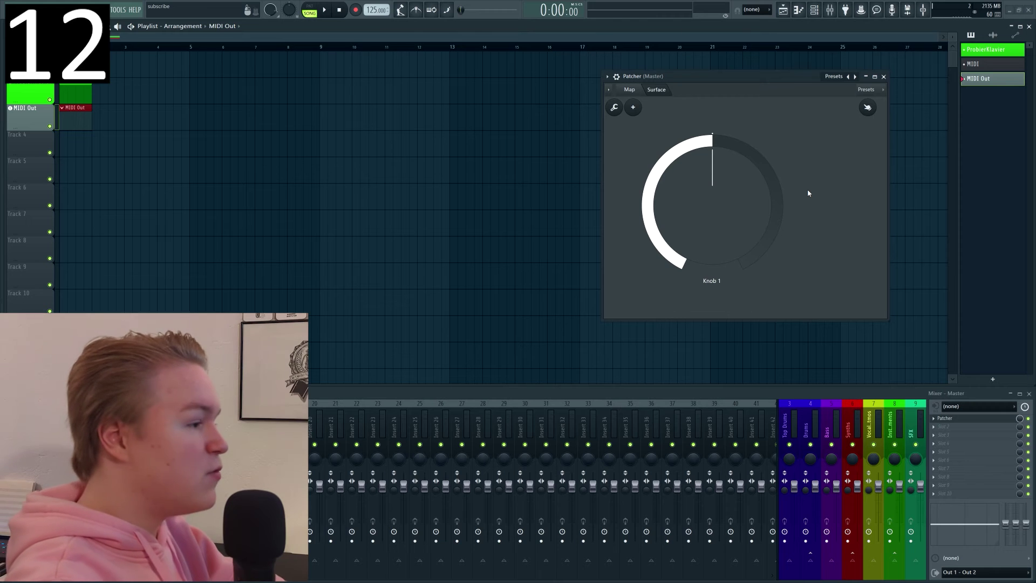
Set Knob 1's maximum value to 4.
{"action": "right_click", "coordinate": [702, 220]}
{"action": "mouse_move", "coordinate": [726, 248]}
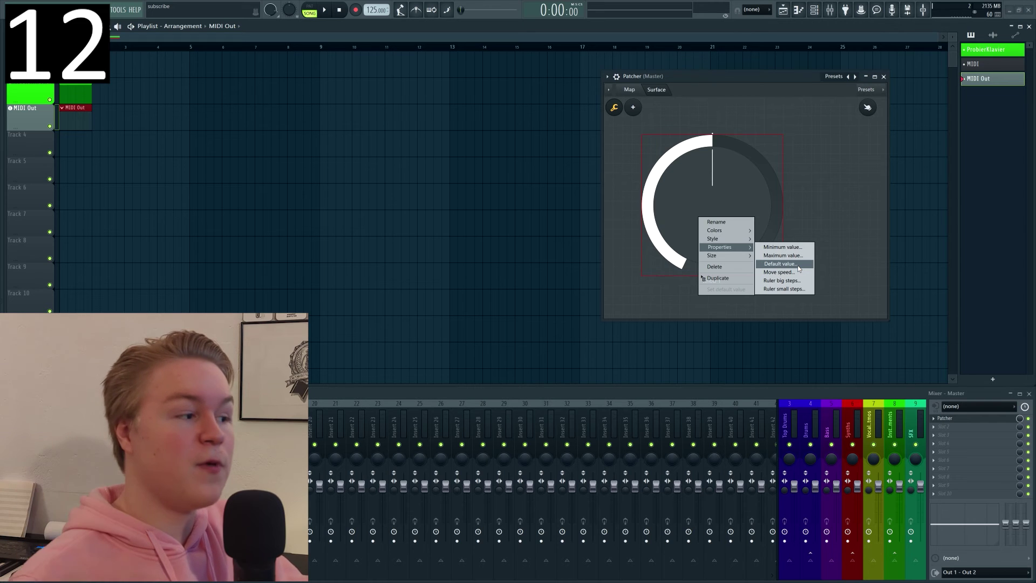
{"action": "left_click", "coordinate": [783, 255]}
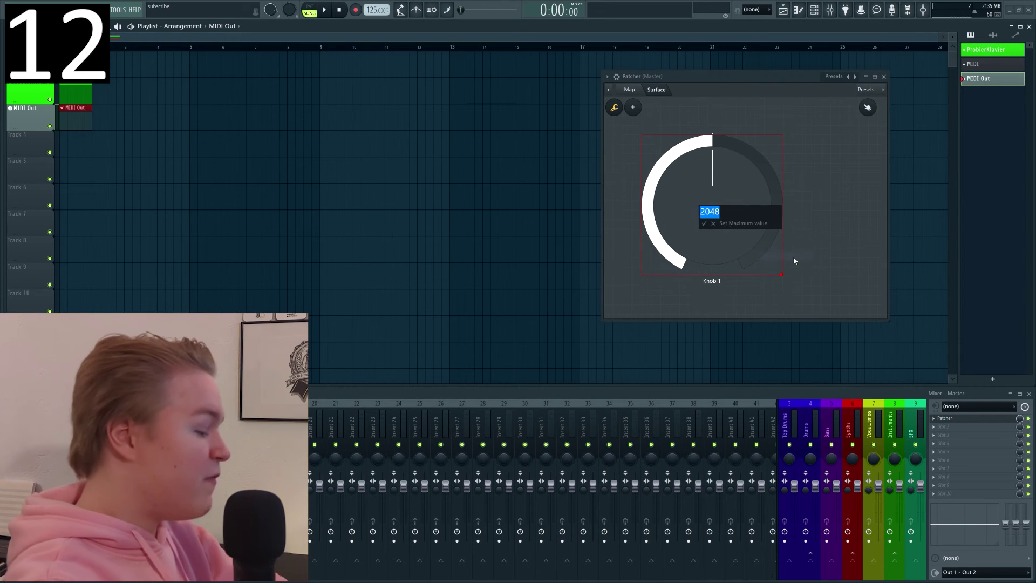
{"action": "type", "text": "4"}
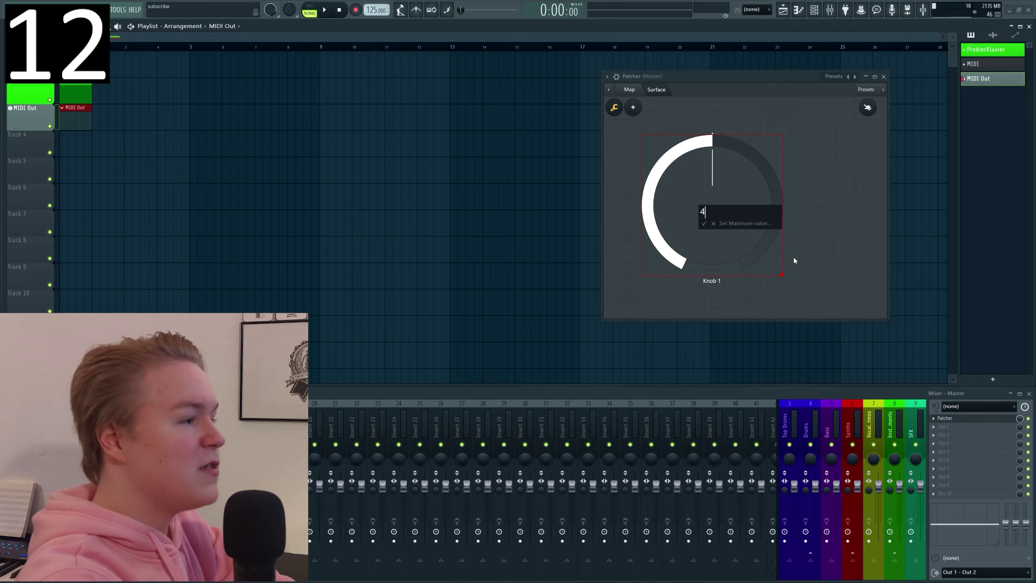
{"action": "key", "text": "Return"}
Change Knob 1's move speed to 32 and turn the knob to test its stepped positions.
{"action": "right_click", "coordinate": [747, 233]}
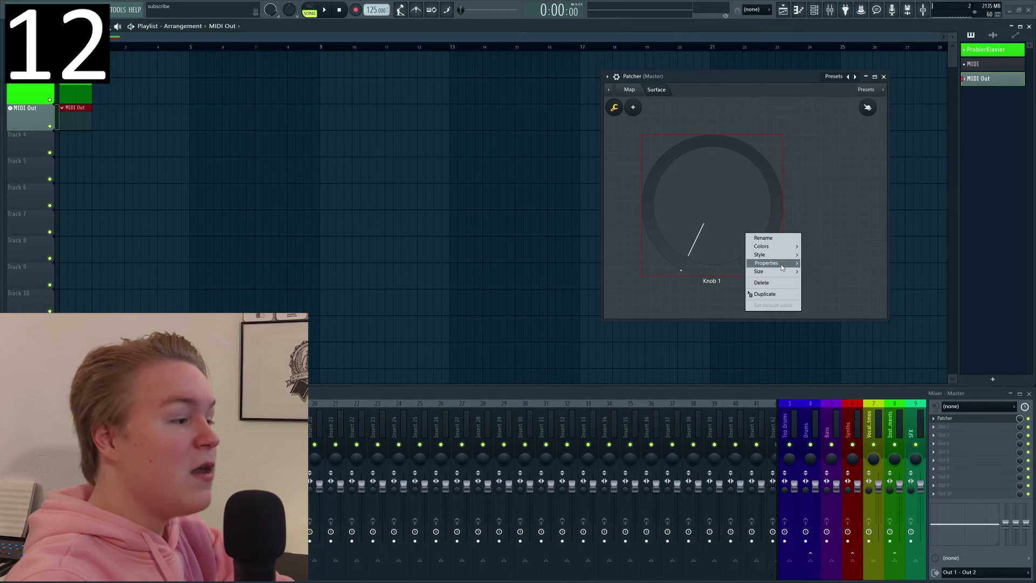
{"action": "mouse_move", "coordinate": [772, 263]}
{"action": "left_click", "coordinate": [829, 281]}
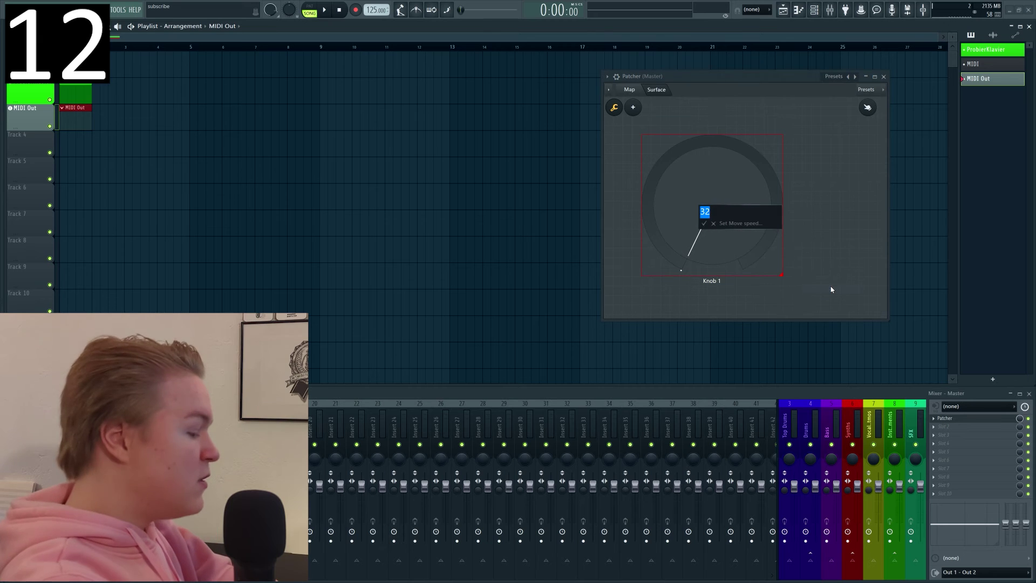
{"action": "type", "text": "0"}
{"action": "key", "text": "Return"}
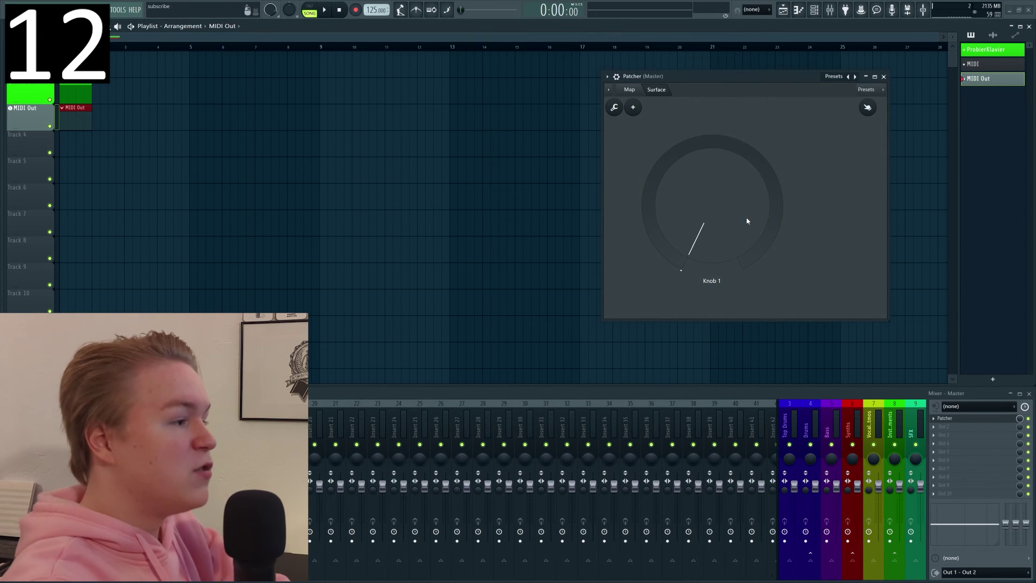
{"action": "left_click_drag", "start_coordinate": [747, 218], "coordinate": [746, 187]}
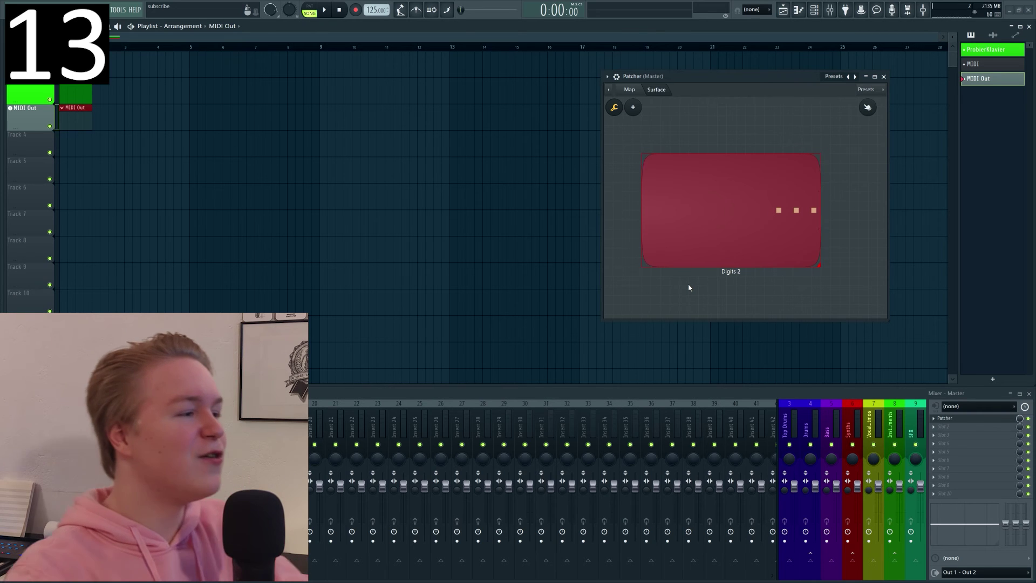
Give Digits 2 a negative minimum value and drag it down until it reads -10.
{"action": "right_click", "coordinate": [734, 228]}
{"action": "mouse_move", "coordinate": [765, 260]}
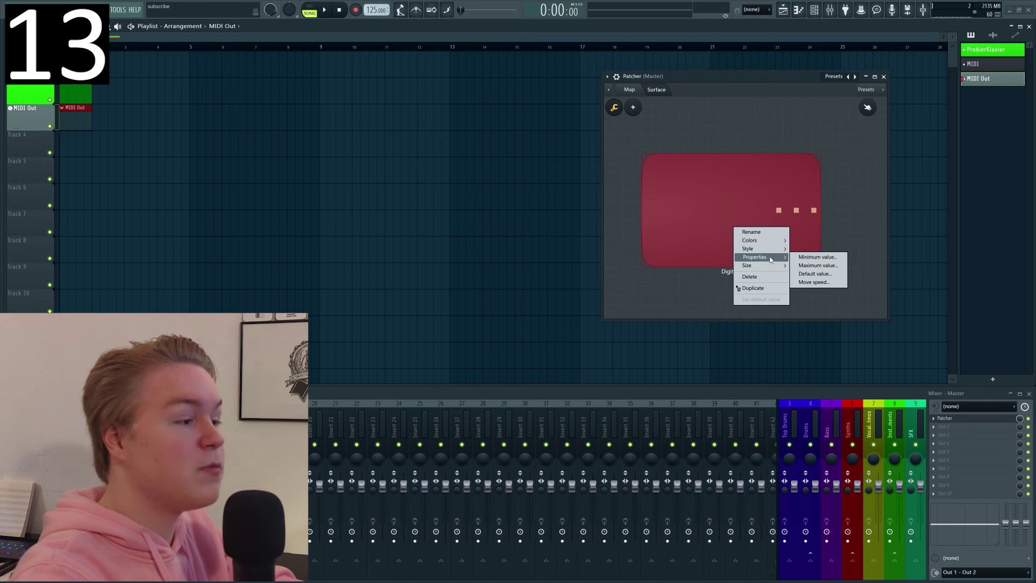
{"action": "left_click", "coordinate": [803, 256]}
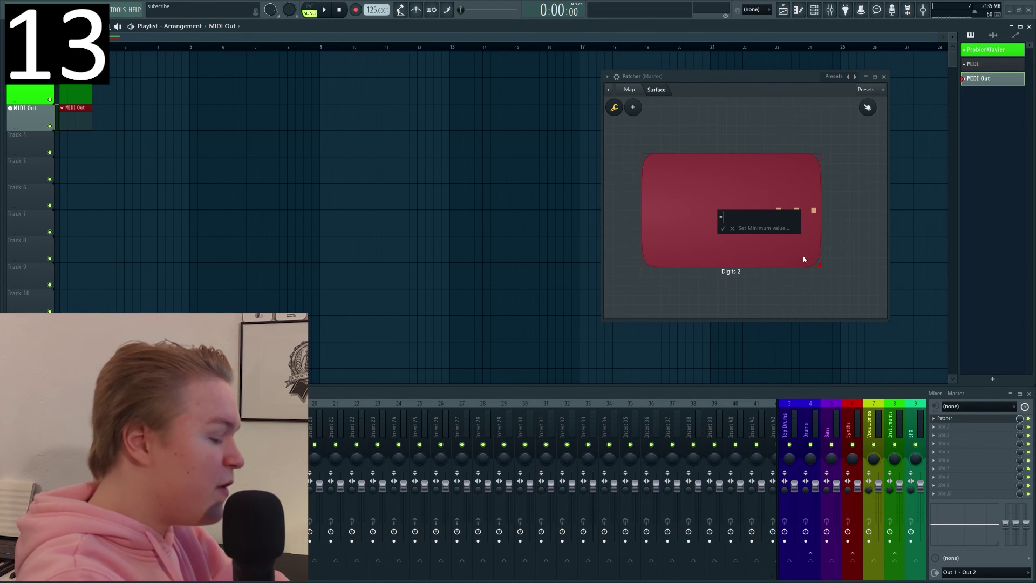
{"action": "type", "text": "-"}
{"action": "key", "text": "Return"}
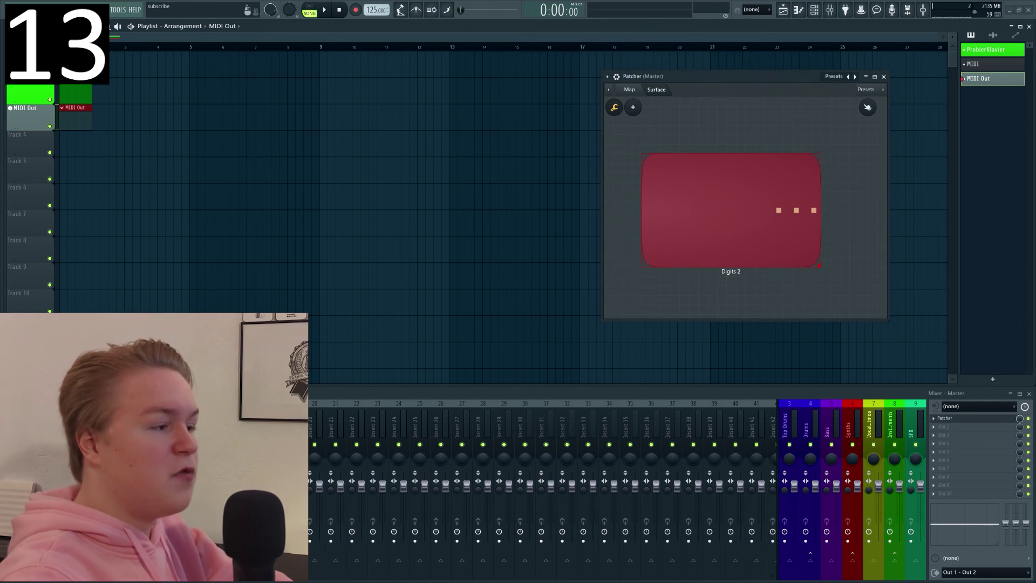
{"action": "left_click_drag", "start_coordinate": [760, 199], "coordinate": [760, 206]}
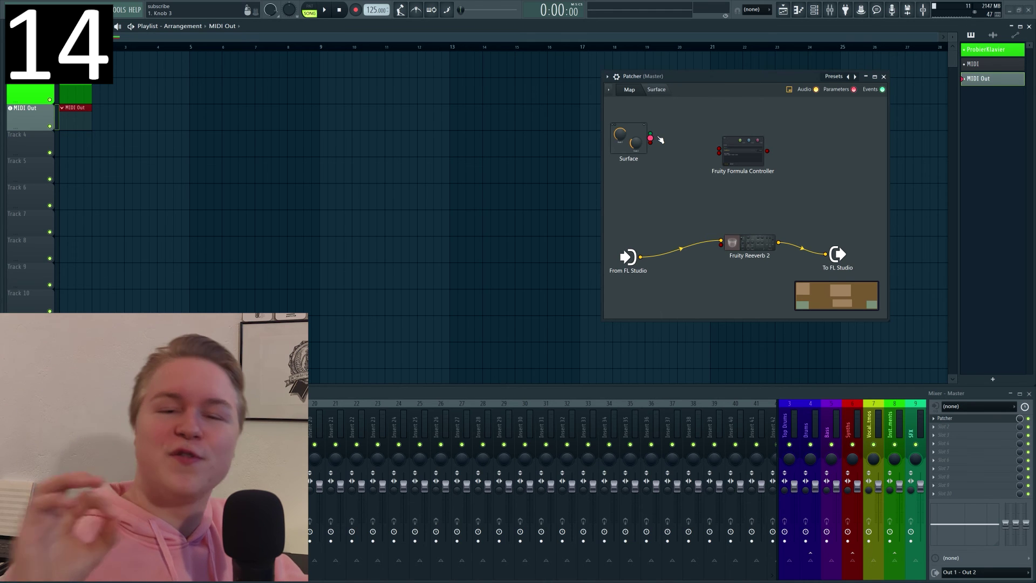
Wire Surface into a Fruity Formula Controller with formula a+b, then delete that node.
{"action": "left_click_drag", "start_coordinate": [651, 138], "coordinate": [721, 243]}
{"action": "left_click", "coordinate": [743, 149]}
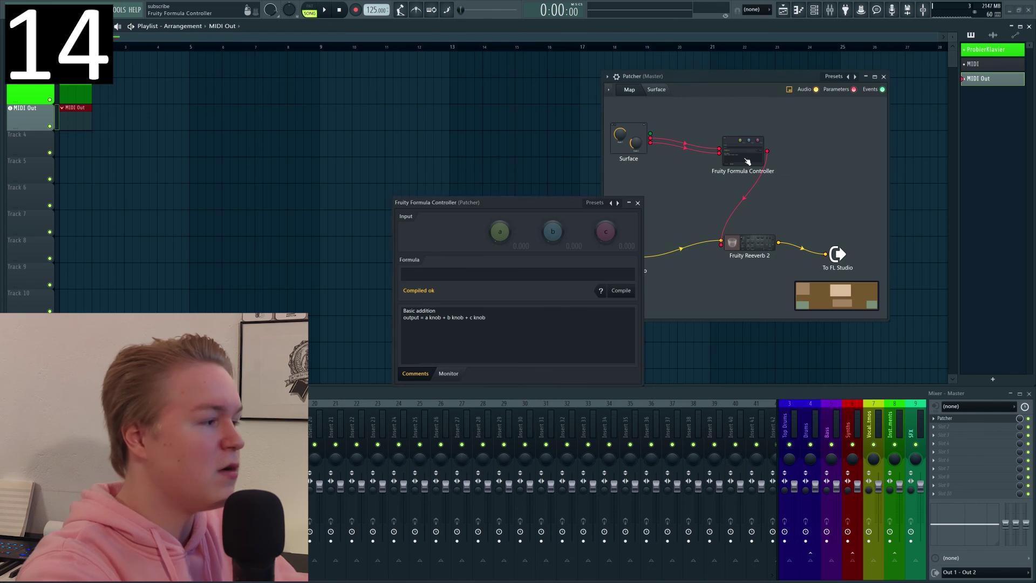
{"action": "left_click", "coordinate": [518, 274]}
{"action": "type", "text": "a+vb"}
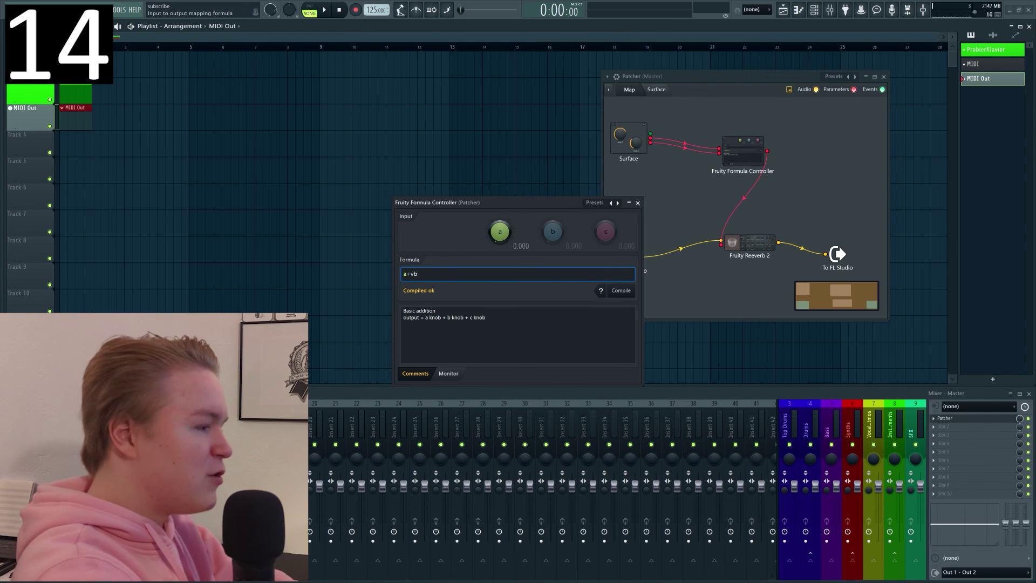
{"action": "key", "text": "BackSpace"}
{"action": "key", "text": "BackSpace"}
{"action": "type", "text": "b"}
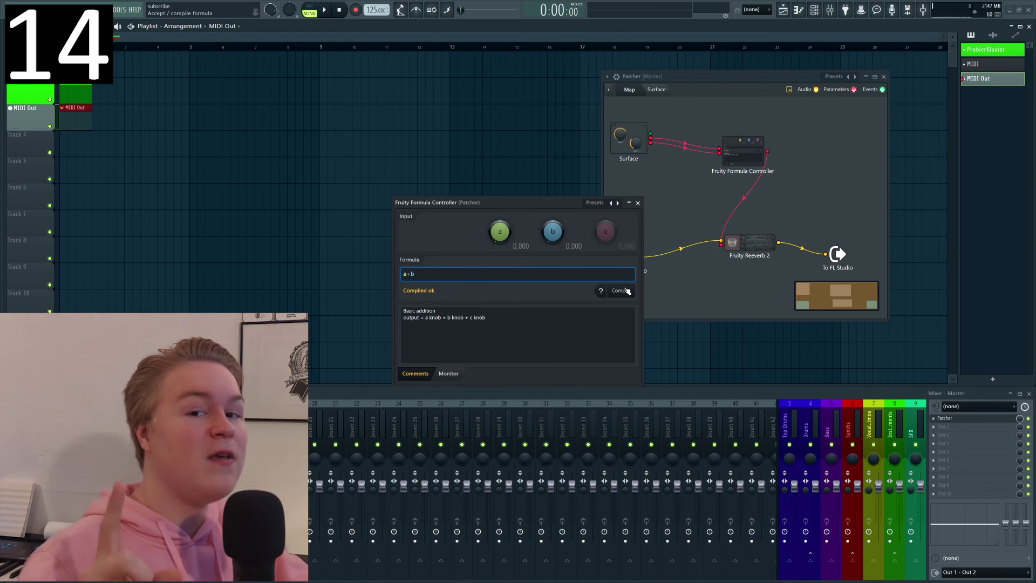
{"action": "left_click", "coordinate": [637, 202]}
{"action": "right_click", "coordinate": [729, 160]}
{"action": "left_click", "coordinate": [745, 190]}
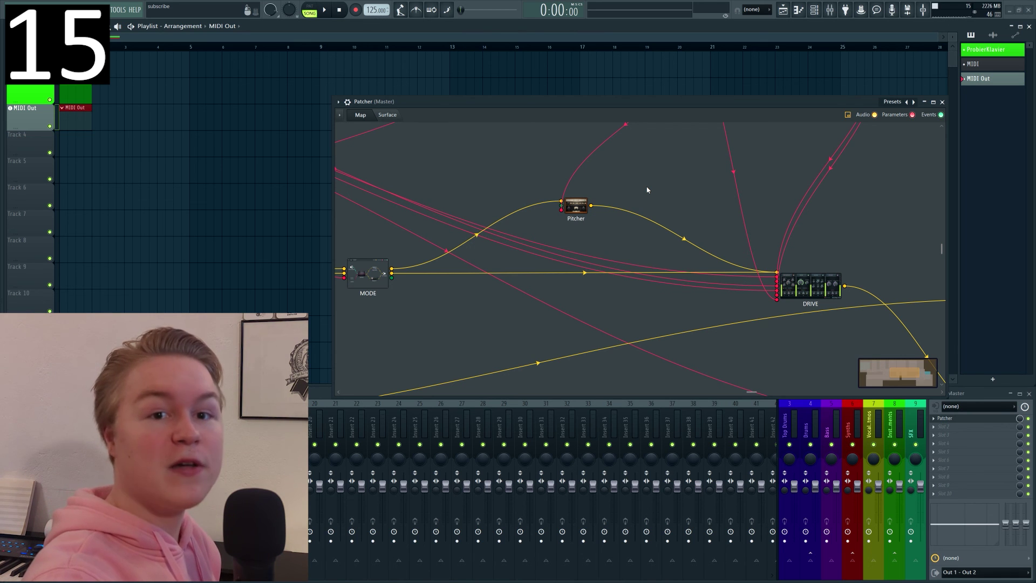
Zoom out the Patcher map to show the whole patch from Surface through Pitch Shifter to MIX.
{"action": "scroll", "coordinate": [648, 190], "scroll_direction": "down", "scroll_amount": 3}
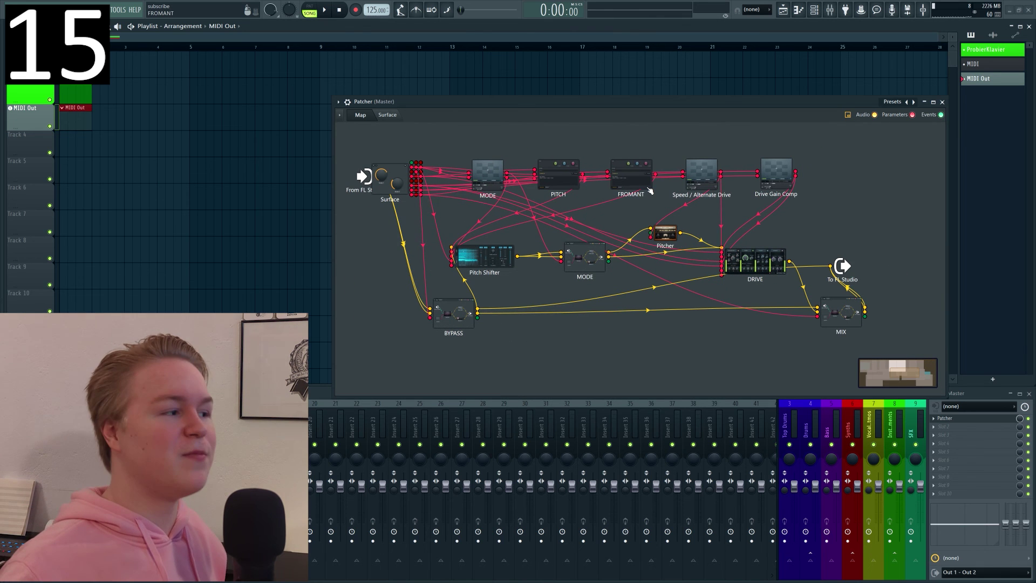